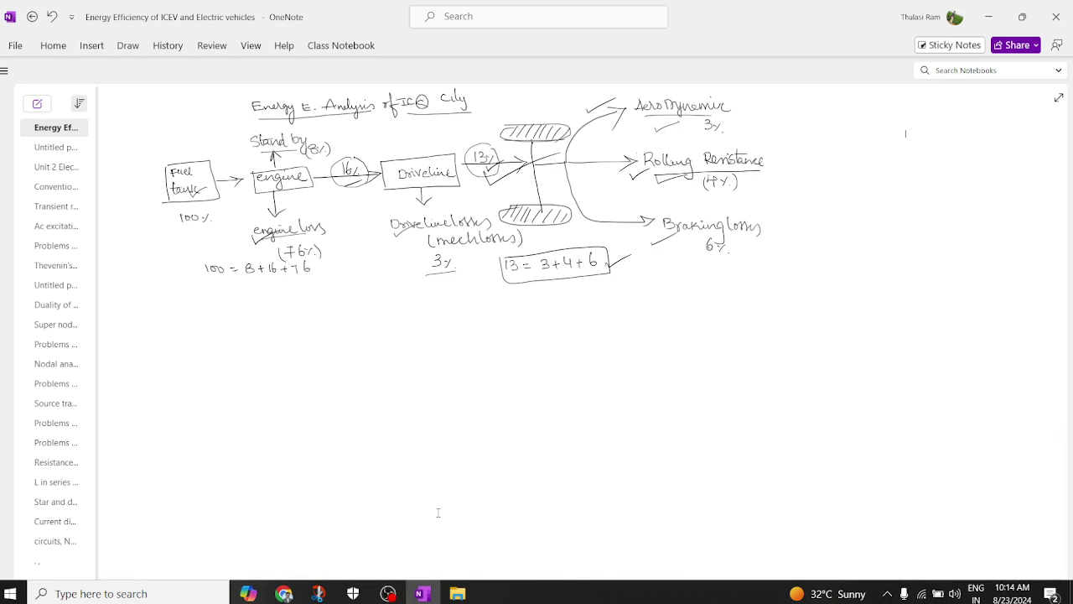
Add two ink check marks beside the typed title
scroll(439, 536, up, 2)
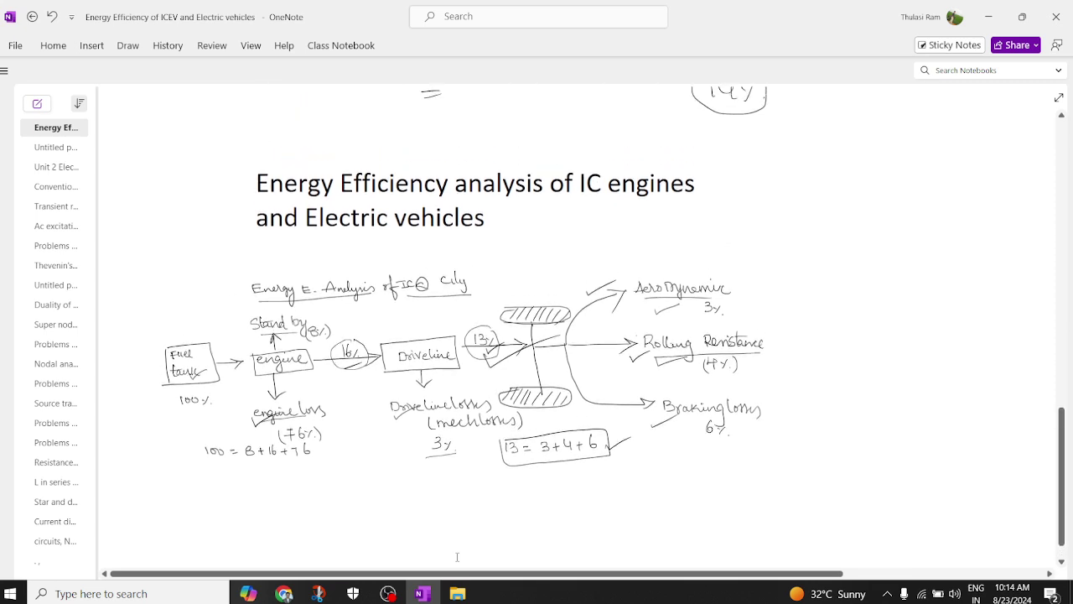
drag(687, 208, 739, 195)
drag(537, 254, 573, 235)
Draw an empty L-shaped pair of axes below the city-driving diagram
scroll(504, 537, up, 5)
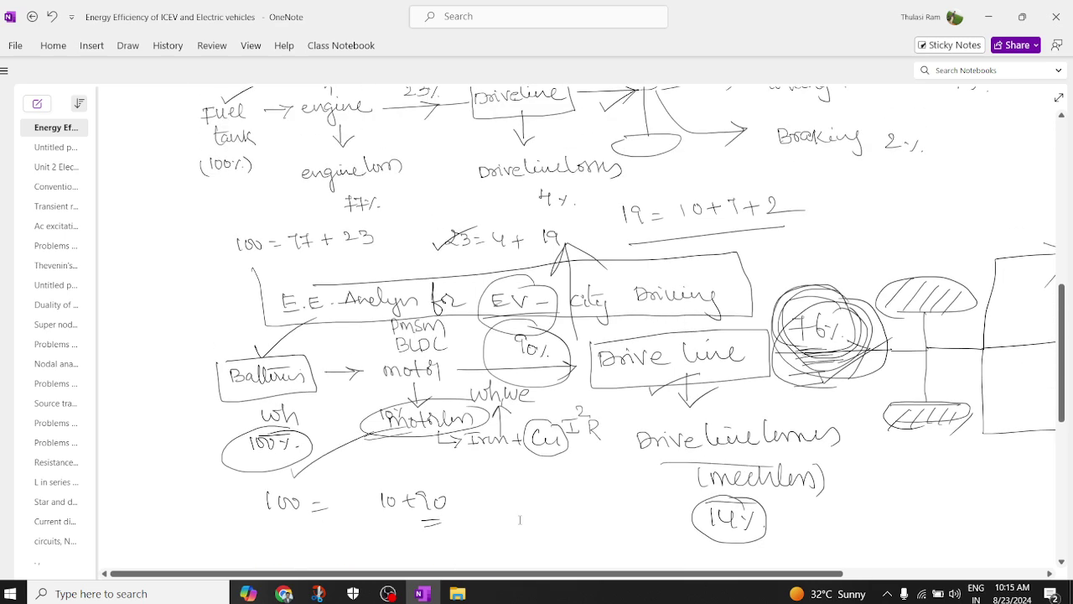
scroll(520, 520, up, 8)
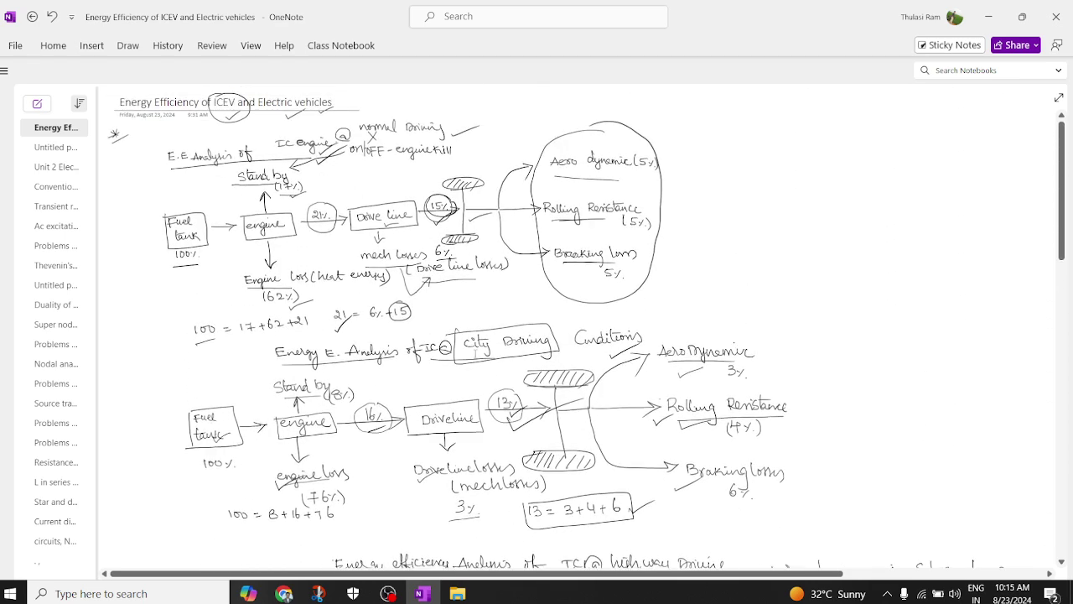
scroll(529, 357, down, 10)
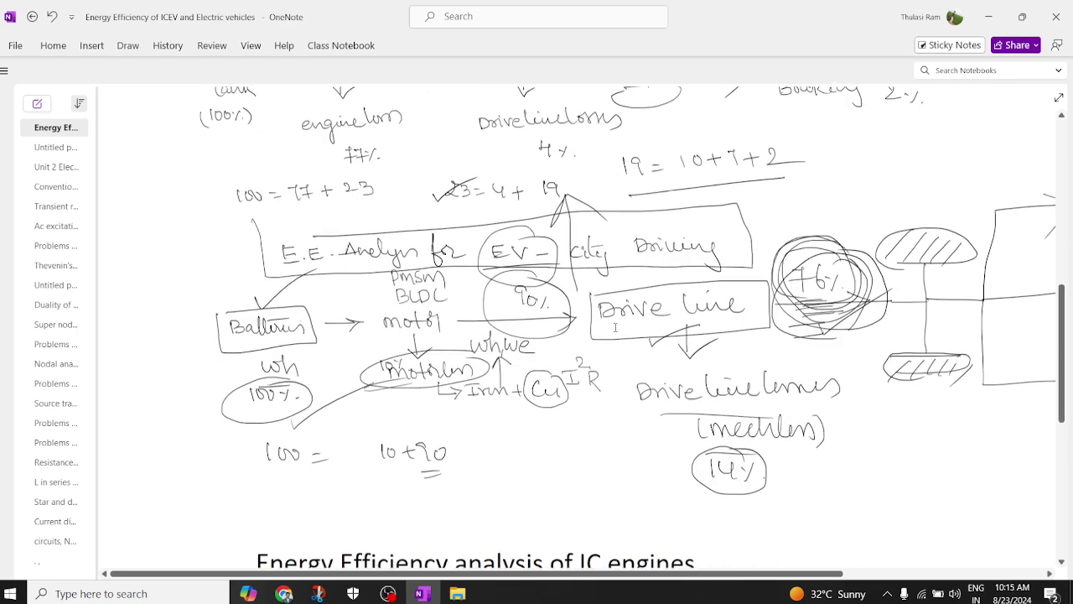
scroll(615, 328, down, 8)
scroll(579, 343, up, 3)
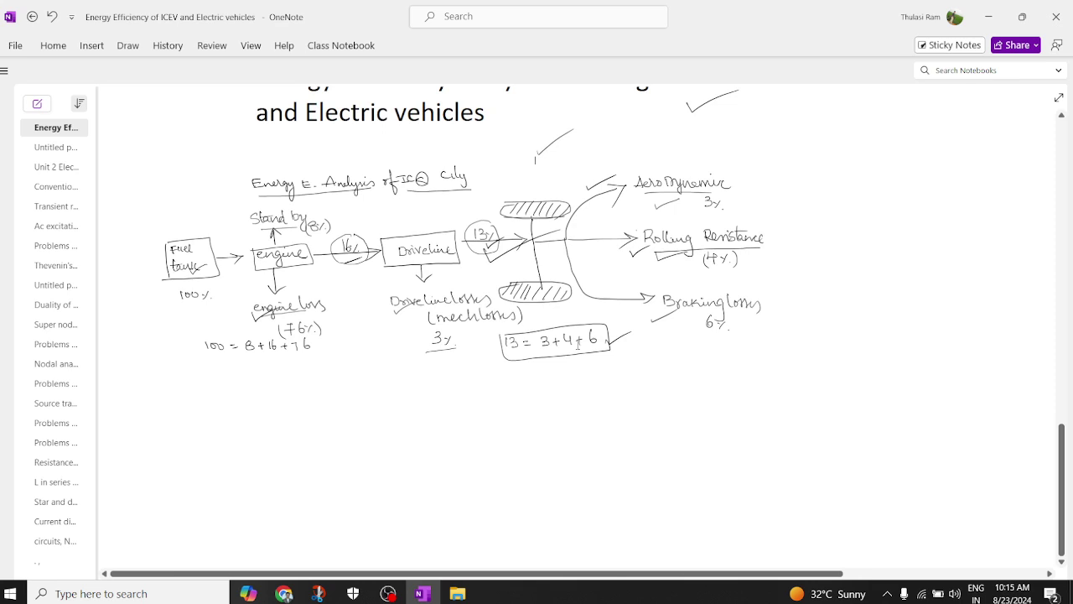
scroll(492, 468, down, 2)
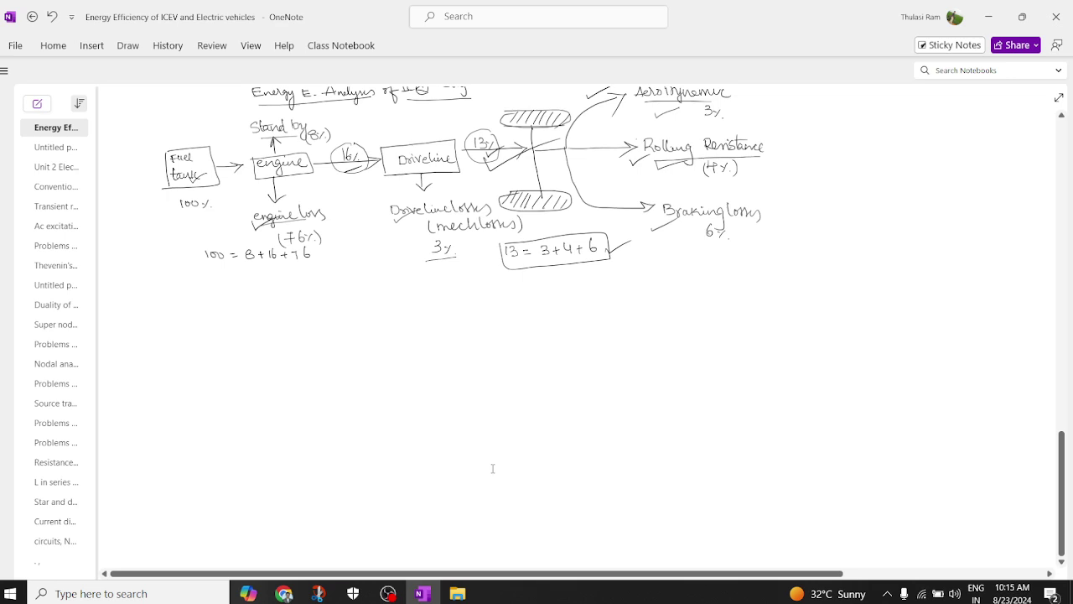
mouse_move(223, 294)
mouse_down()
mouse_move(250, 512)
mouse_move(463, 505)
mouse_move(440, 520)
mouse_up()
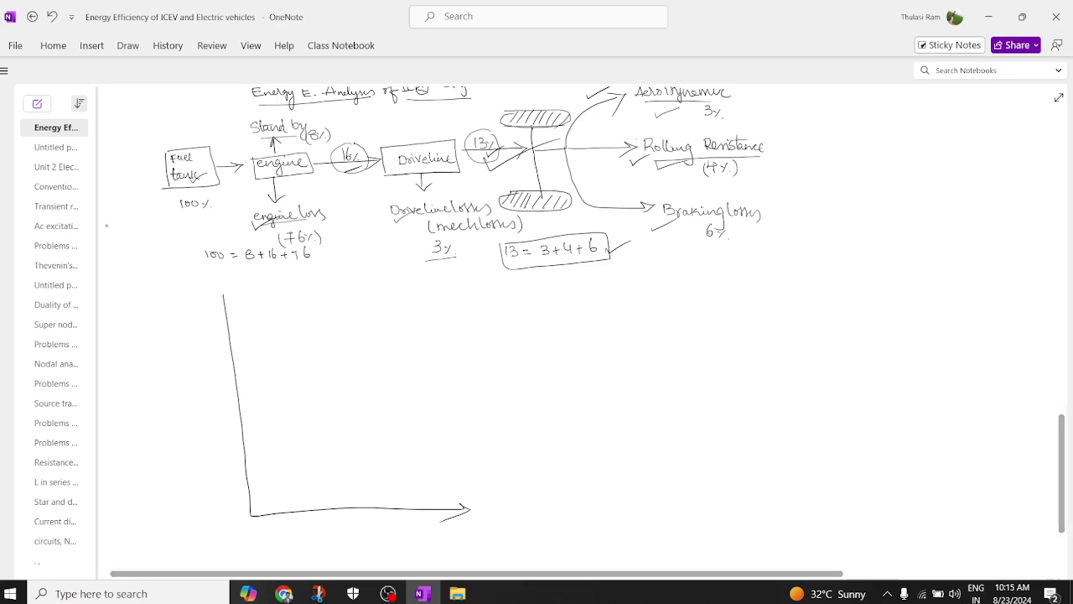
Label the axes 'IC powertrain η' with e+T/S and 'energy', adding an arrowhead
drag(315, 531, 331, 530)
drag(323, 531, 331, 541)
mouse_move(344, 534)
mouse_down()
mouse_move(366, 548)
mouse_move(408, 535)
mouse_up()
mouse_move(409, 527)
mouse_down()
mouse_move(410, 542)
mouse_move(423, 535)
mouse_move(473, 552)
mouse_up()
drag(515, 521, 450, 528)
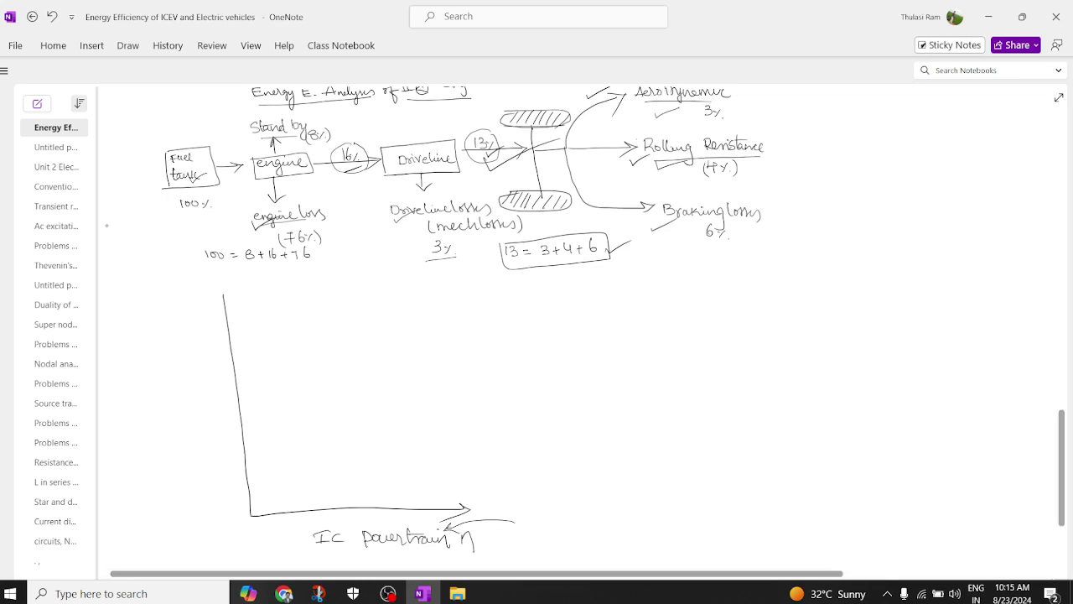
drag(524, 529, 535, 533)
mouse_move(539, 529)
mouse_down()
mouse_move(569, 521)
mouse_move(578, 532)
mouse_up()
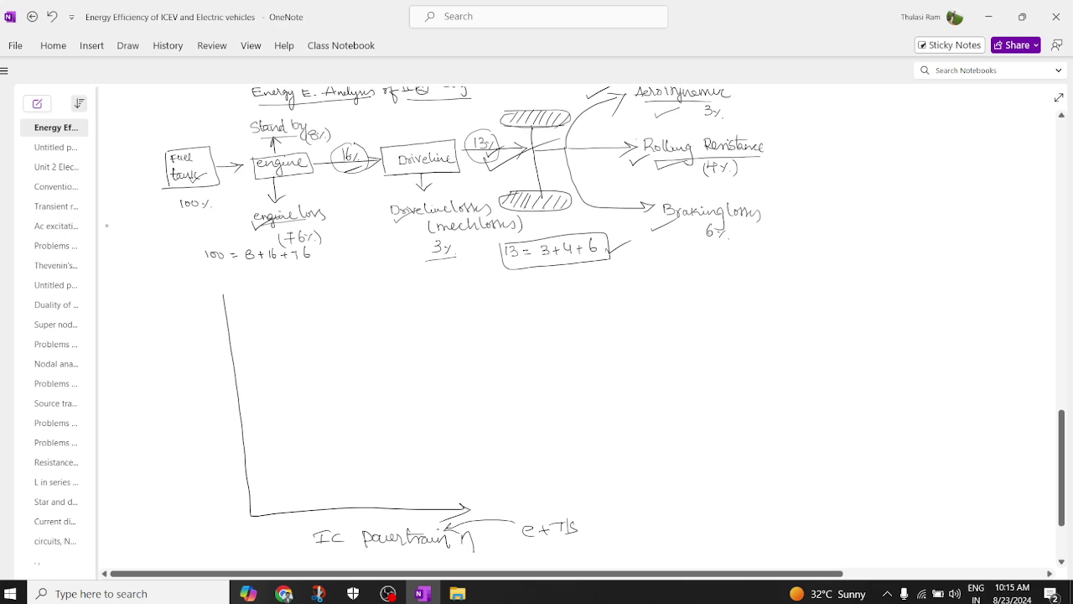
mouse_move(218, 304)
mouse_down()
mouse_move(224, 293)
mouse_move(237, 304)
mouse_up()
mouse_move(152, 311)
mouse_down()
mouse_move(185, 307)
mouse_move(204, 325)
mouse_up()
Draw the first tall bar and write '100% Fuel tank' inside it
mouse_move(226, 304)
mouse_down()
mouse_move(295, 302)
mouse_move(322, 508)
mouse_up()
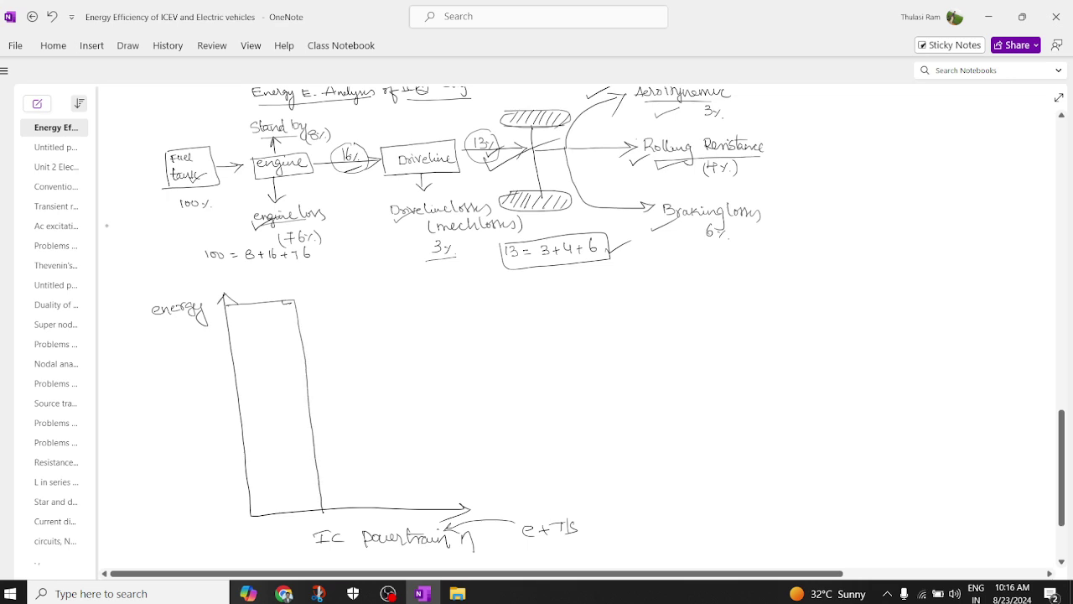
drag(242, 319, 241, 330)
drag(245, 319, 255, 328)
drag(266, 322, 265, 326)
mouse_move(269, 349)
mouse_down()
mouse_move(285, 356)
mouse_move(256, 379)
mouse_move(286, 369)
mouse_move(297, 378)
mouse_move(273, 370)
mouse_up()
scroll(296, 375, up, 3)
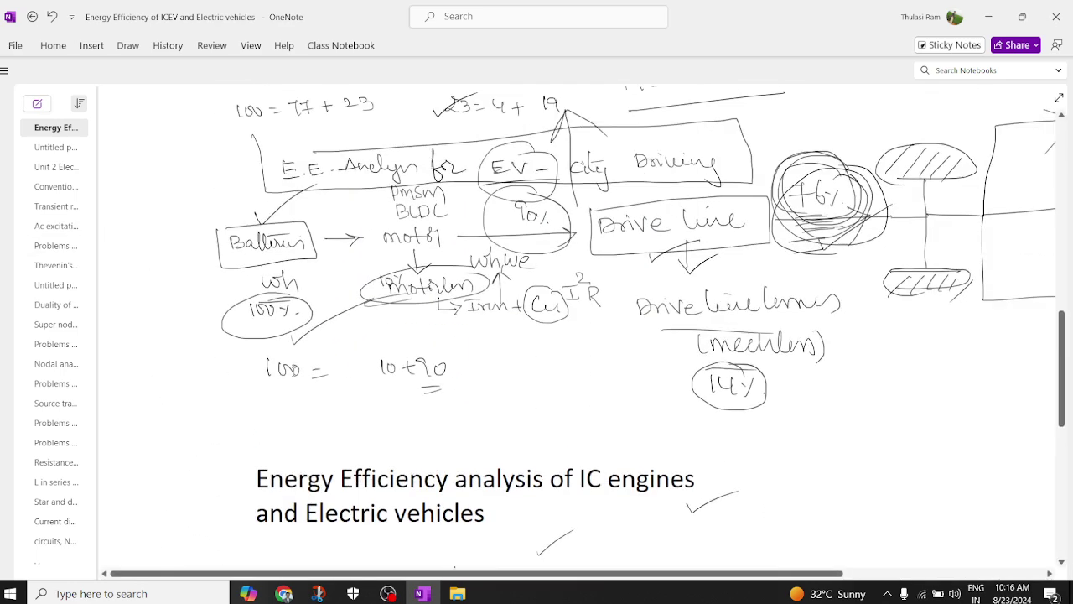
scroll(306, 317, down, 7)
scroll(306, 316, up, 1)
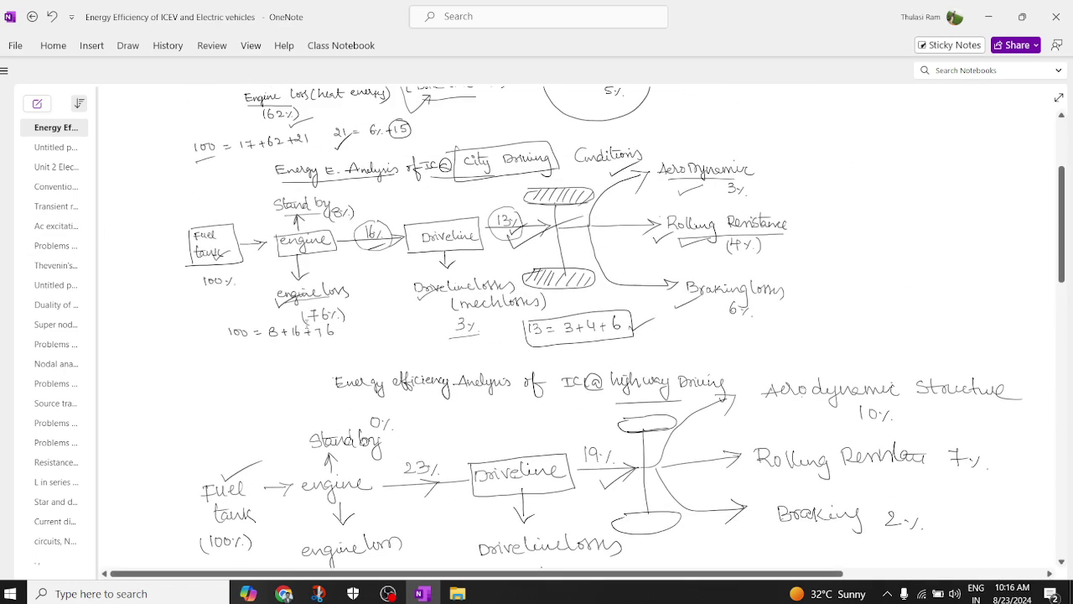
scroll(307, 321, up, 3)
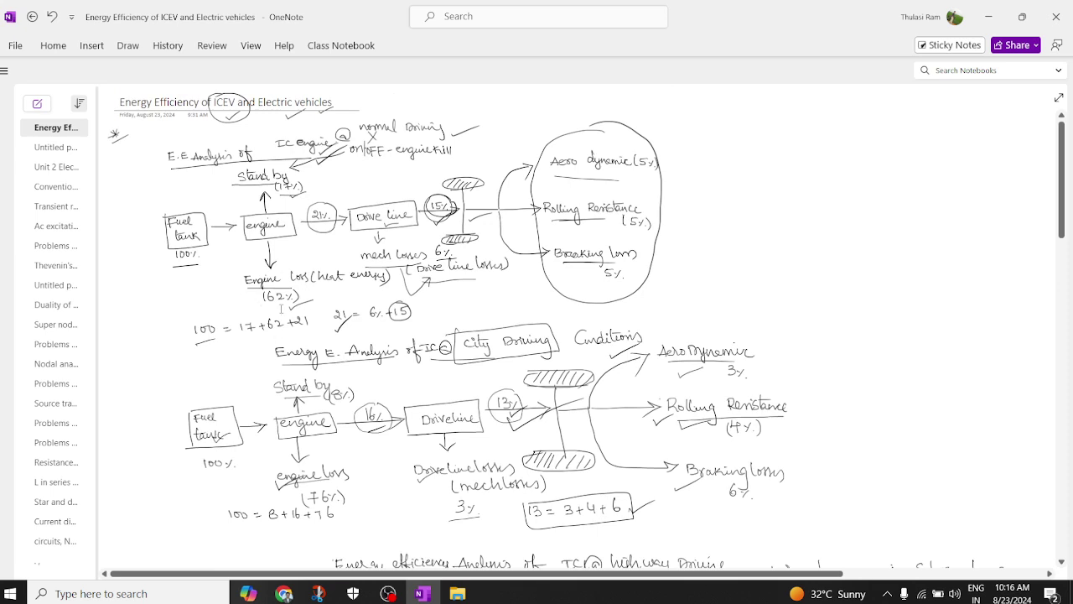
scroll(344, 302, down, 7)
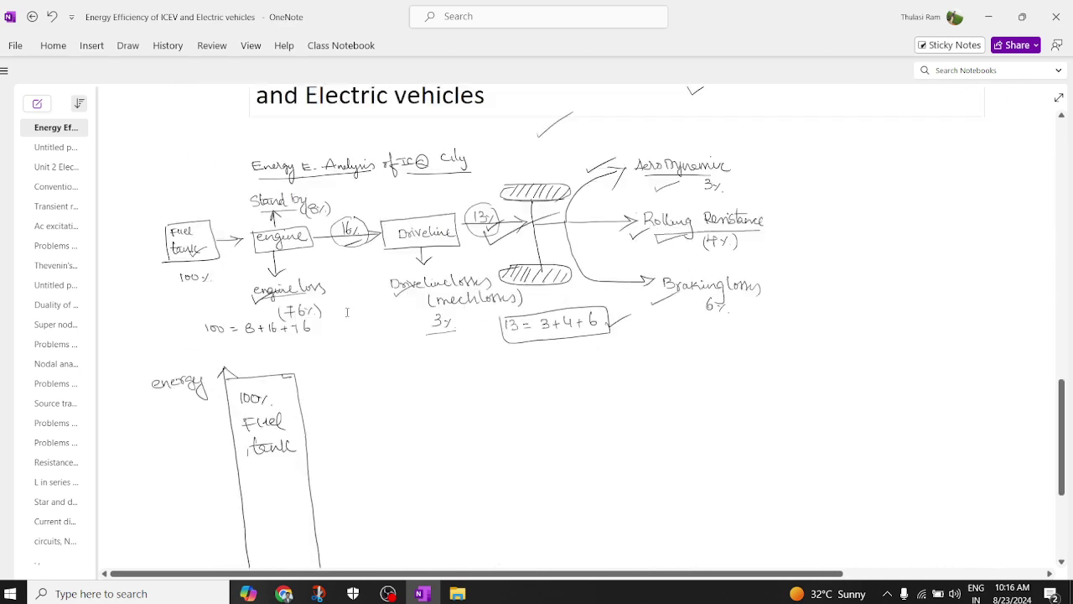
scroll(344, 327, down, 3)
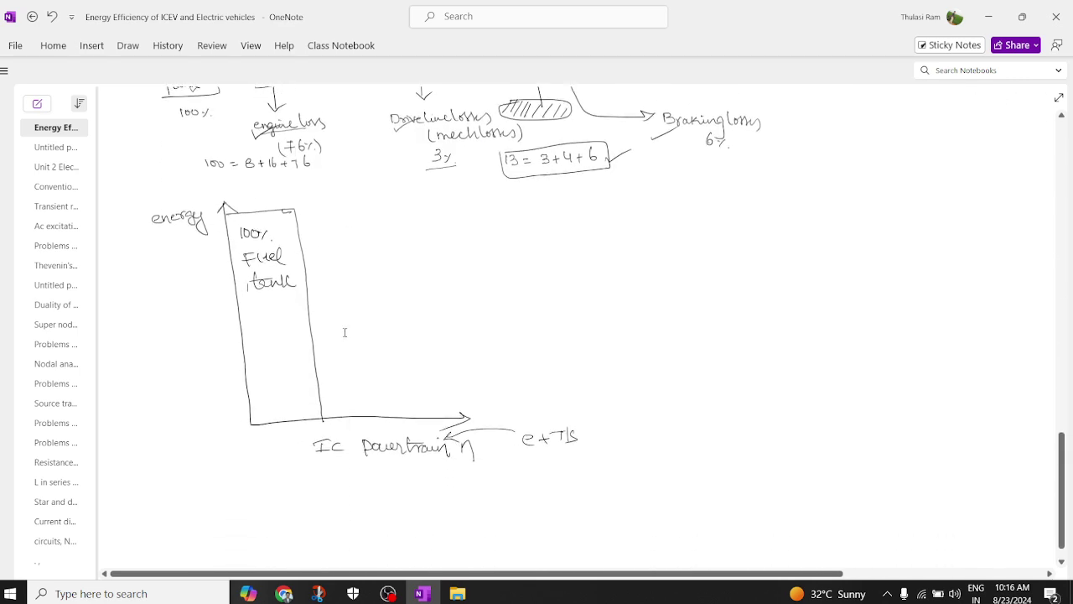
click(127, 46)
In red ink, draw a box beside the fuel bar labelled 'Engine loss 62%'
click(190, 78)
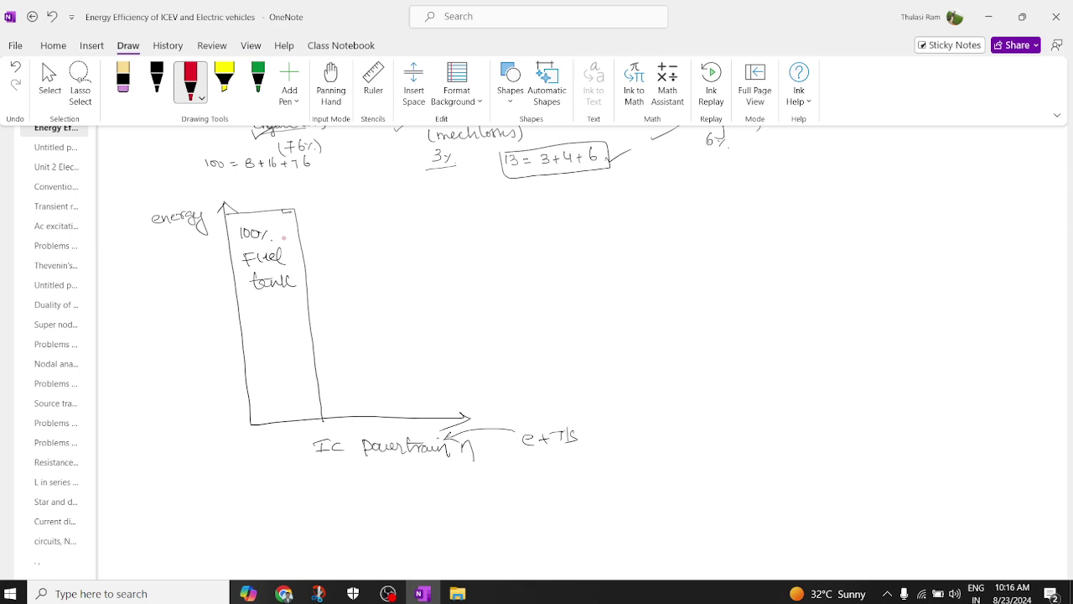
drag(298, 208, 381, 202)
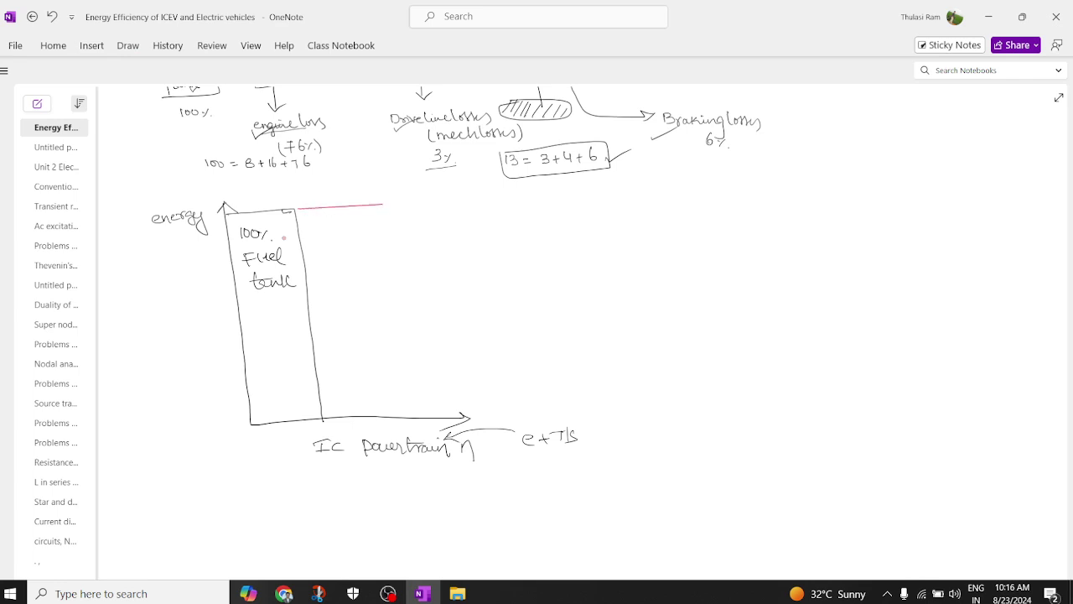
mouse_move(311, 321)
mouse_down()
mouse_move(411, 308)
mouse_move(392, 204)
mouse_move(370, 206)
mouse_up()
drag(307, 242, 318, 243)
mouse_move(313, 242)
mouse_down()
mouse_move(344, 247)
mouse_move(343, 260)
mouse_move(350, 242)
mouse_move(377, 245)
mouse_move(339, 279)
mouse_move(379, 270)
mouse_up()
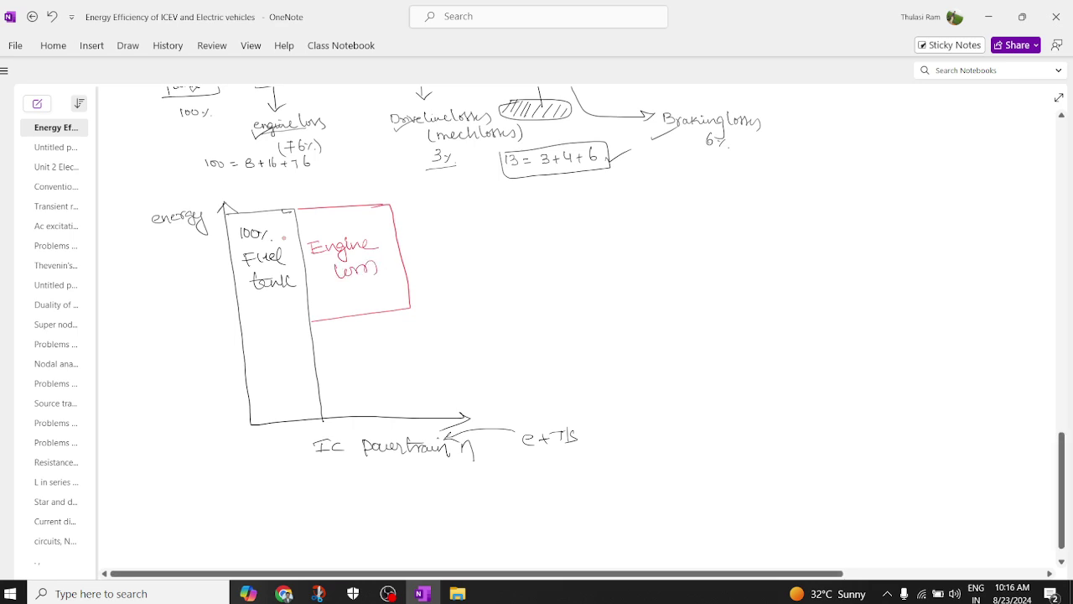
mouse_move(342, 287)
mouse_down()
mouse_move(338, 299)
mouse_move(372, 298)
mouse_up()
scroll(536, 327, up, 10)
Select and copy the ink of the first engine diagram
scroll(537, 327, down, 8)
scroll(537, 327, up, 4)
scroll(537, 327, down, 3)
scroll(536, 327, up, 3)
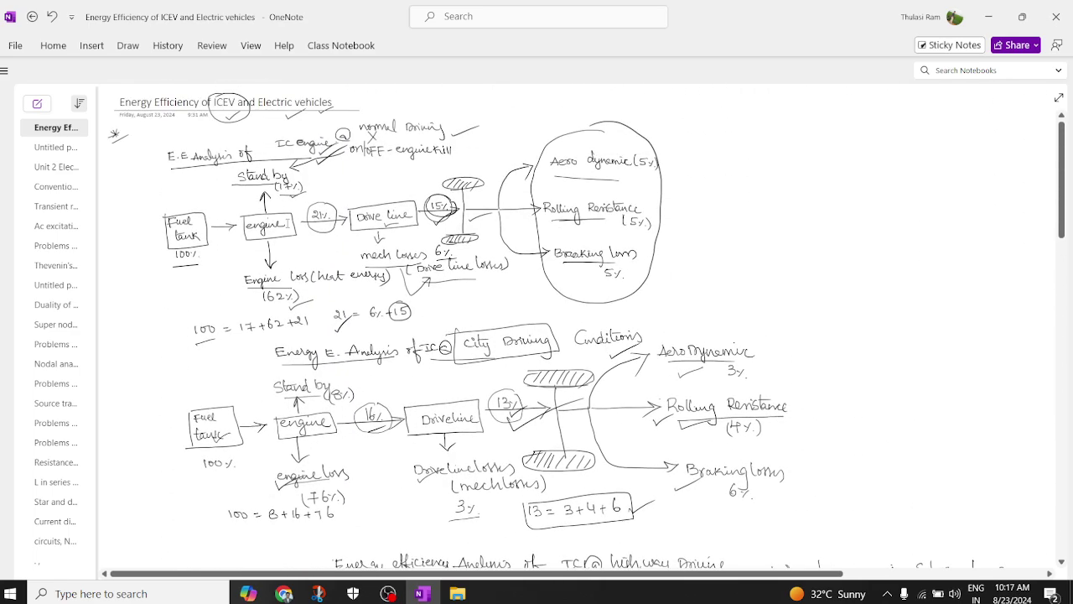
drag(139, 143, 708, 297)
right_click(613, 212)
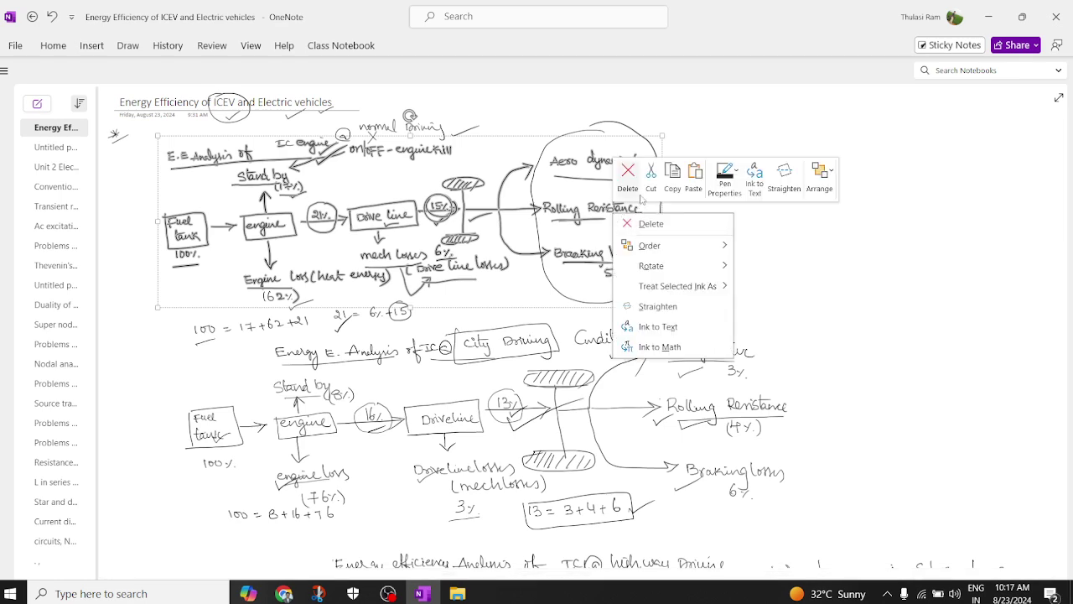
click(670, 179)
Delete the duplicated city-driving diagram and the leftover equations row
scroll(669, 179, down, 12)
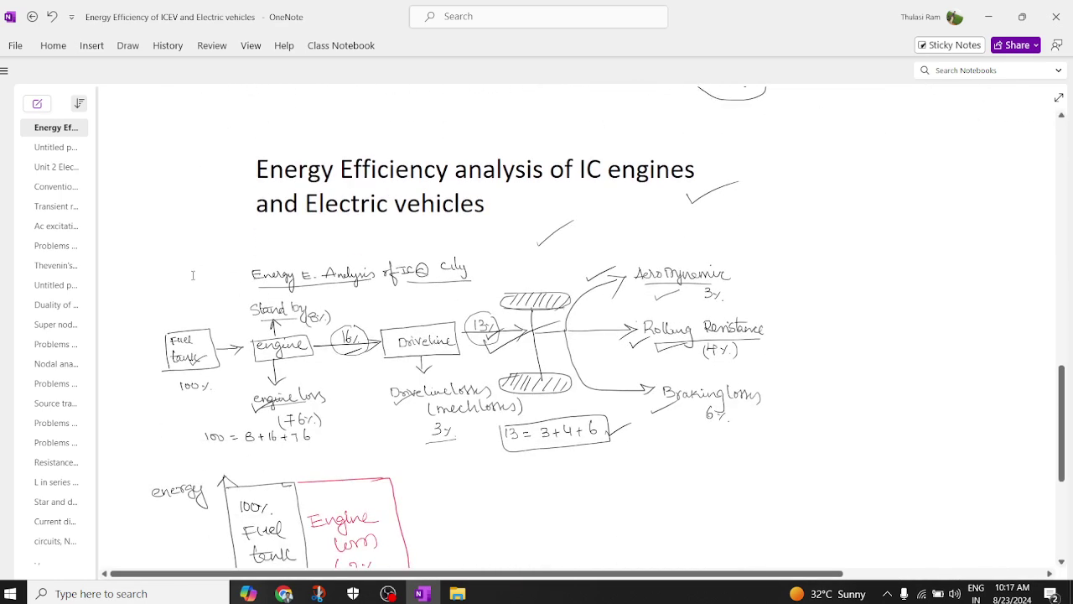
scroll(587, 343, down, 2)
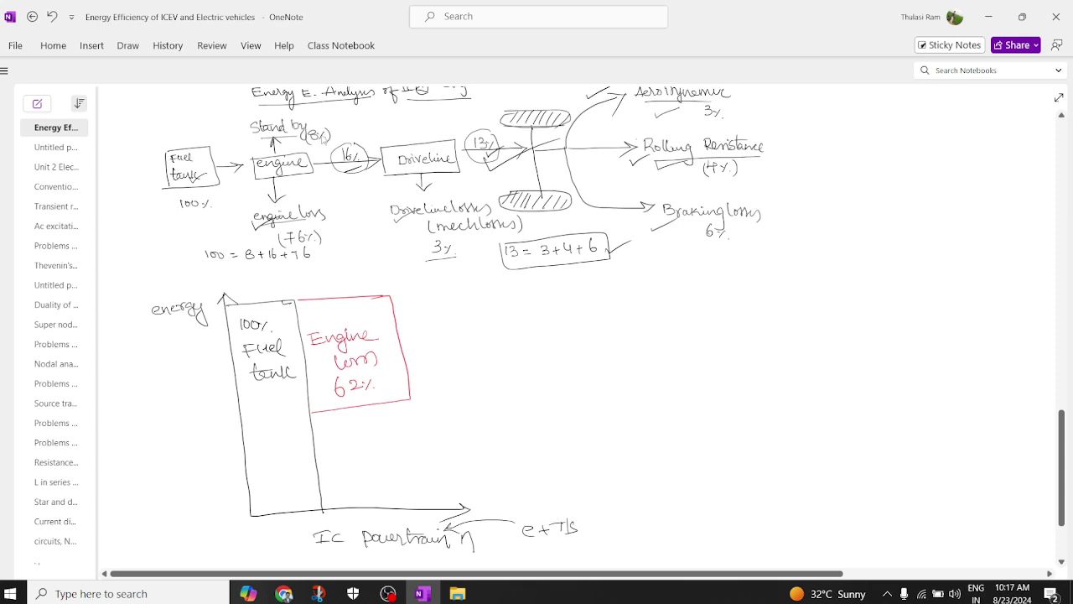
scroll(343, 156, up, 2)
mouse_move(202, 358)
mouse_down()
mouse_move(766, 434)
mouse_move(760, 424)
mouse_up()
key(Delete)
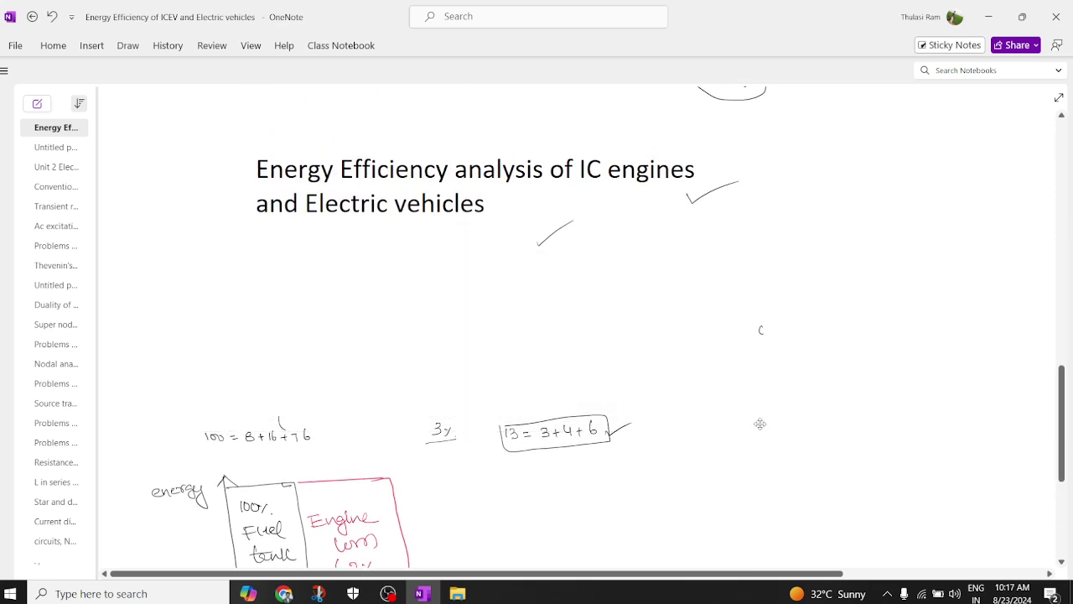
mouse_move(167, 378)
mouse_down()
mouse_move(194, 426)
mouse_move(506, 437)
mouse_move(628, 460)
mouse_up()
key(Delete)
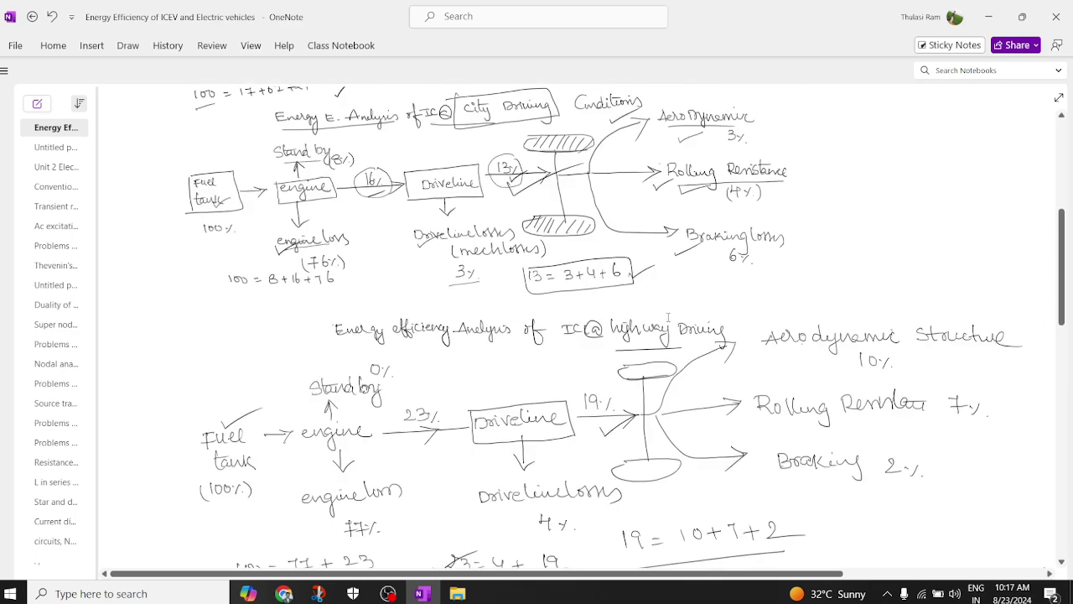
Copy the normal-driving diagram from the page top and paste it below the heading
scroll(580, 308, up, 3)
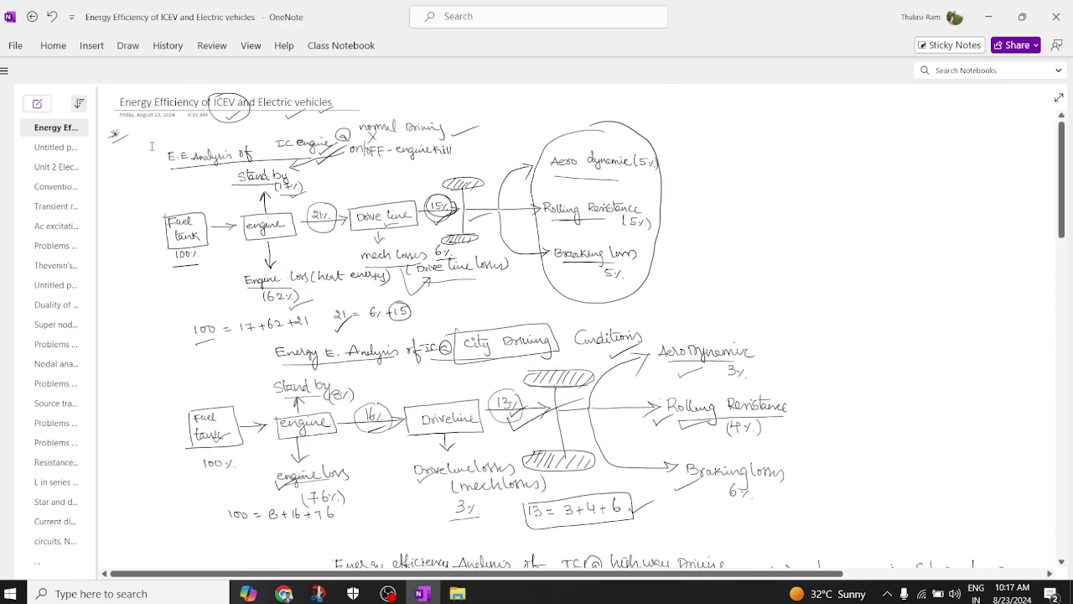
mouse_move(131, 128)
mouse_down()
mouse_move(143, 167)
mouse_move(277, 308)
mouse_move(682, 307)
mouse_move(772, 332)
mouse_up()
right_click(524, 197)
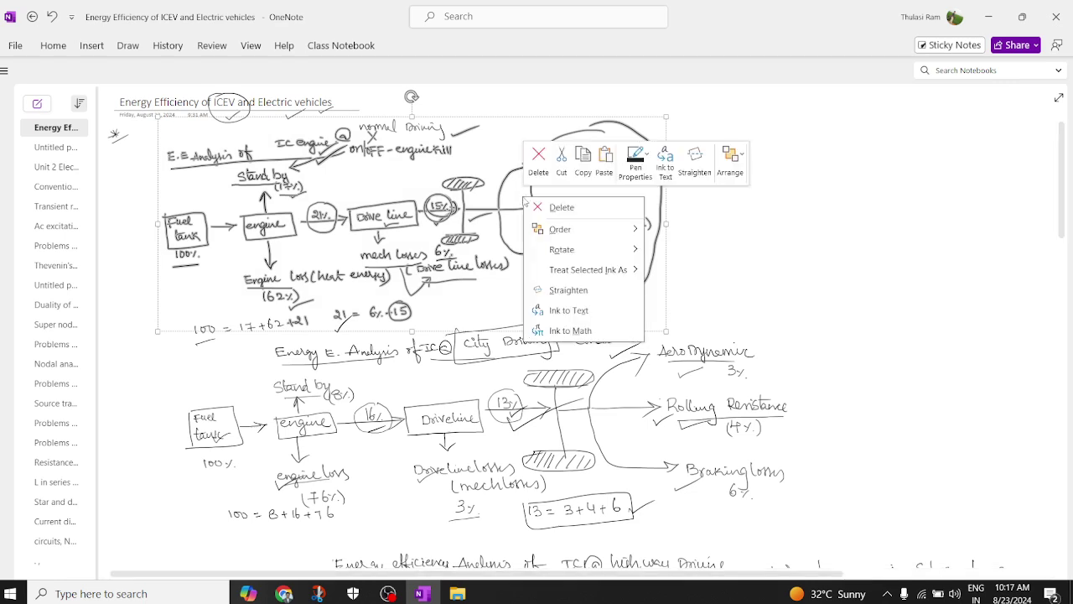
click(582, 161)
scroll(483, 291, down, 10)
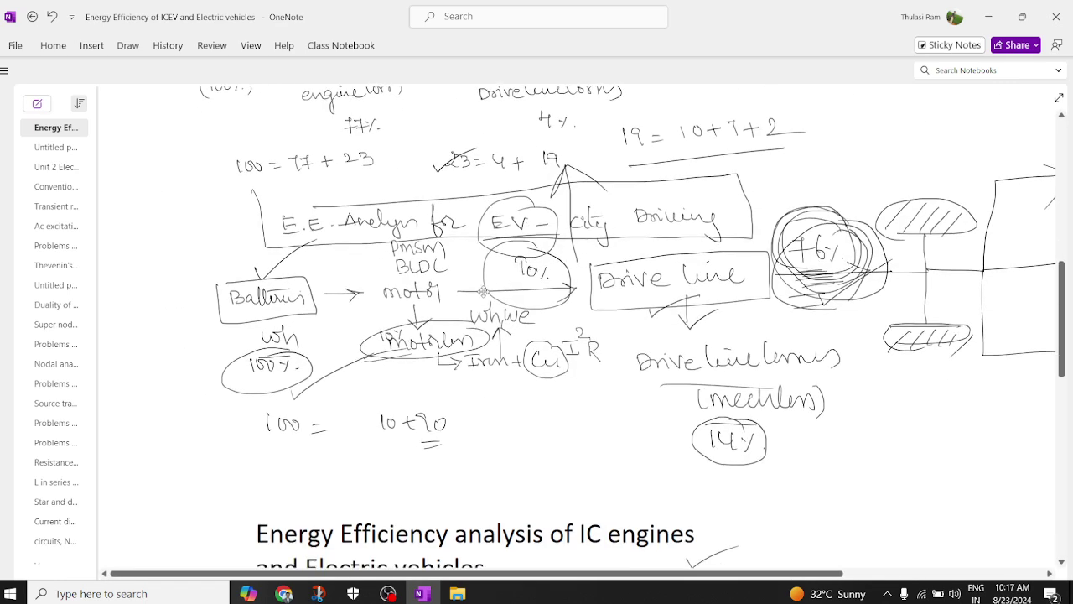
scroll(441, 278, down, 6)
scroll(347, 182, up, 3)
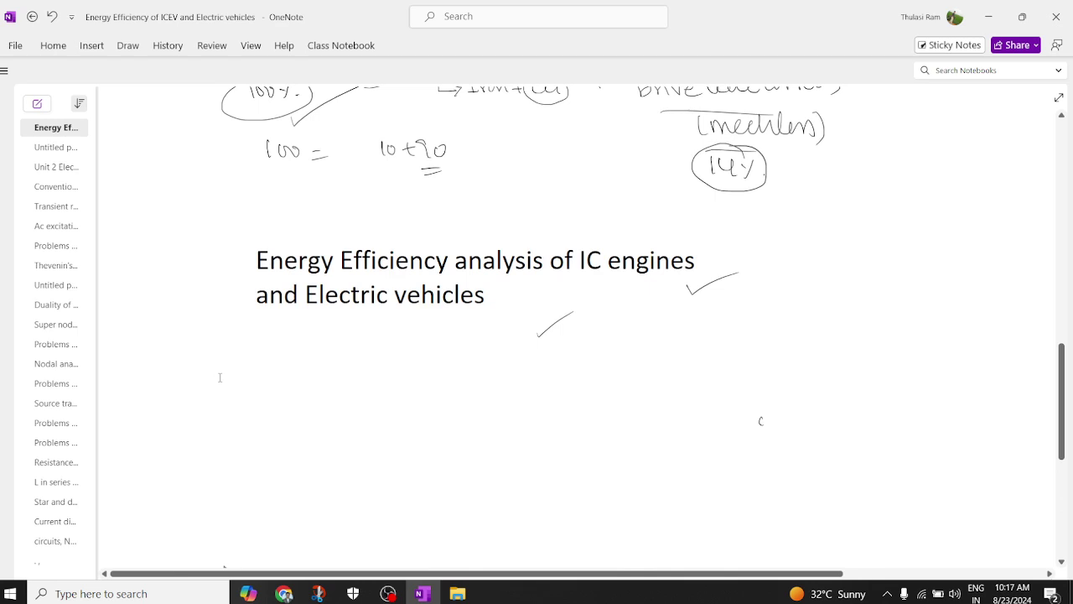
key(ctrl+v)
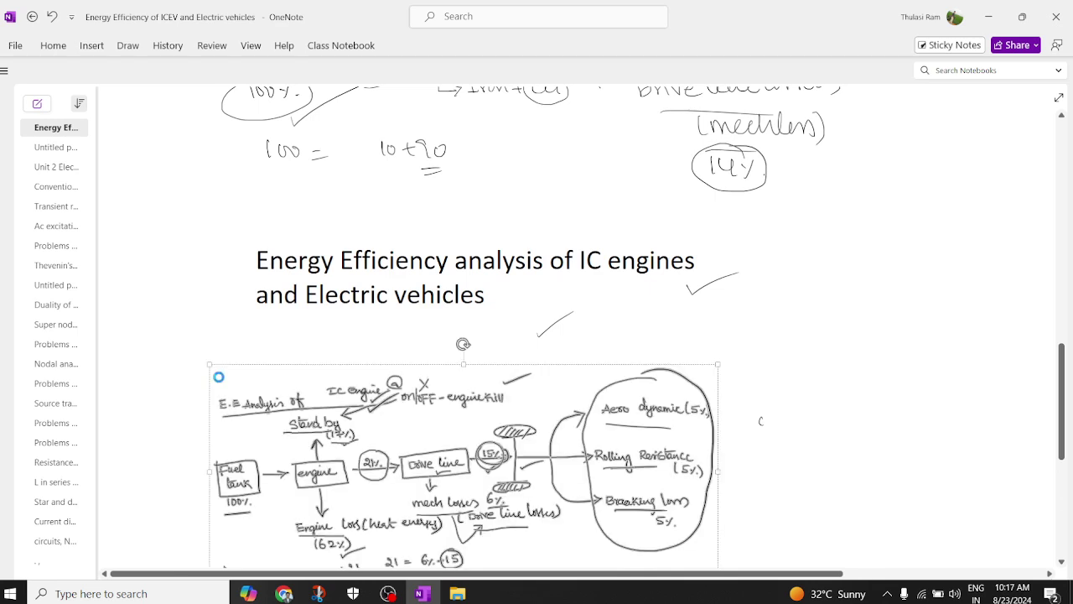
click(823, 458)
scroll(822, 453, down, 2)
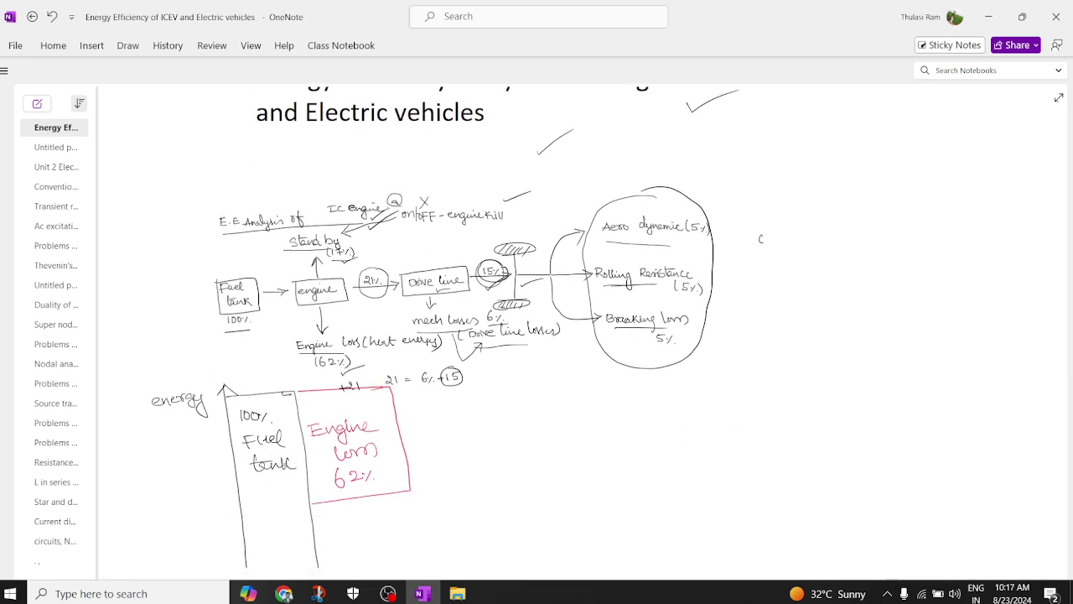
Circle and tick the Engine loss 62% and Stand by (17%) labels in red
drag(264, 484, 287, 476)
mouse_move(345, 331)
mouse_down()
mouse_move(323, 333)
mouse_move(329, 369)
mouse_move(361, 335)
mouse_up()
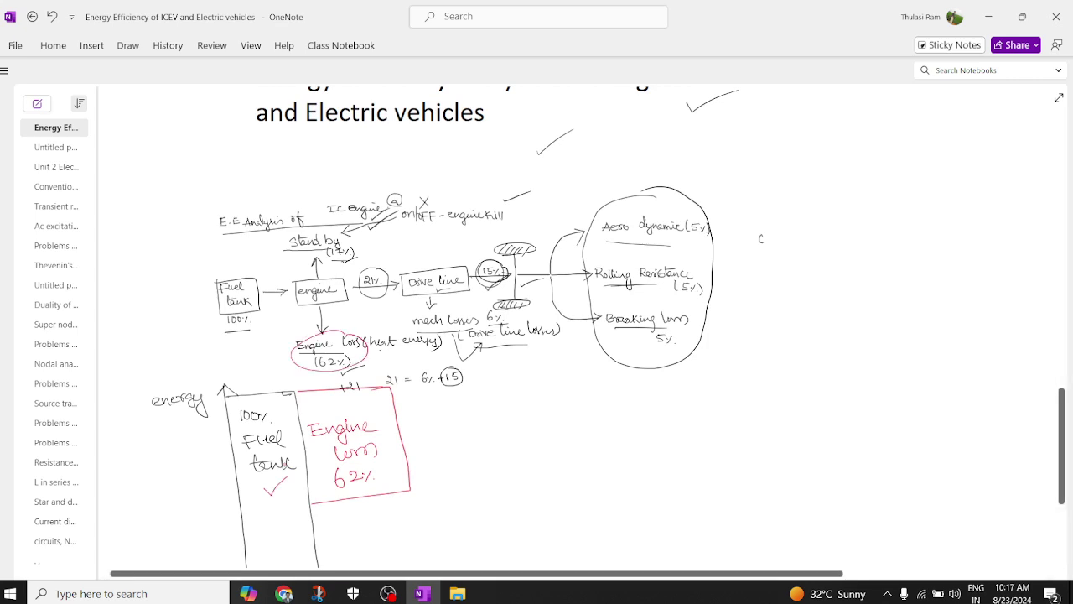
drag(380, 459, 408, 449)
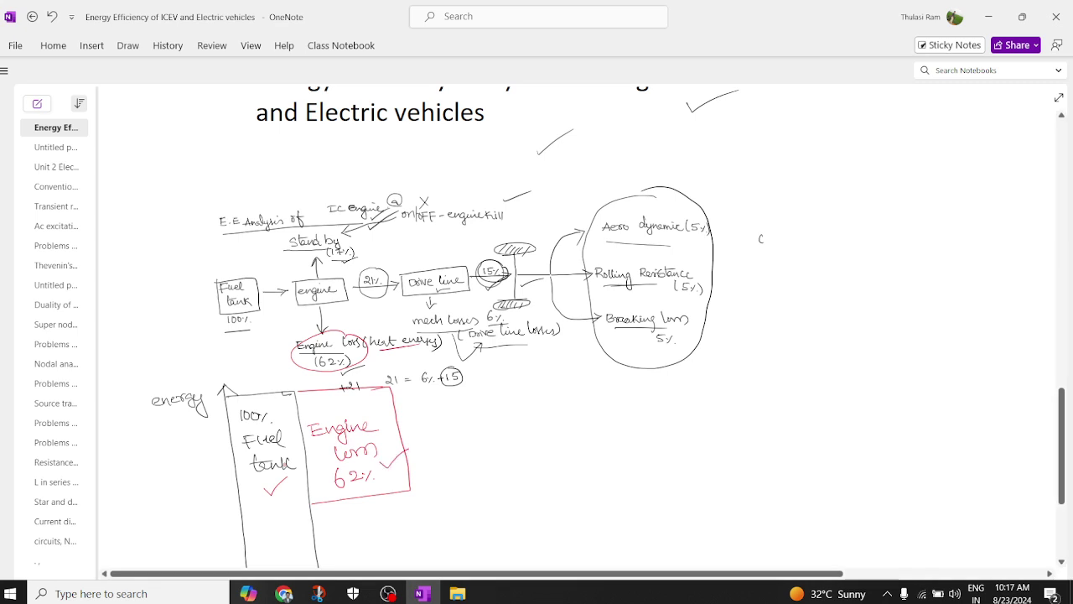
mouse_move(350, 231)
mouse_down()
mouse_move(281, 249)
mouse_move(339, 265)
mouse_move(361, 240)
mouse_up()
scroll(435, 469, down, 5)
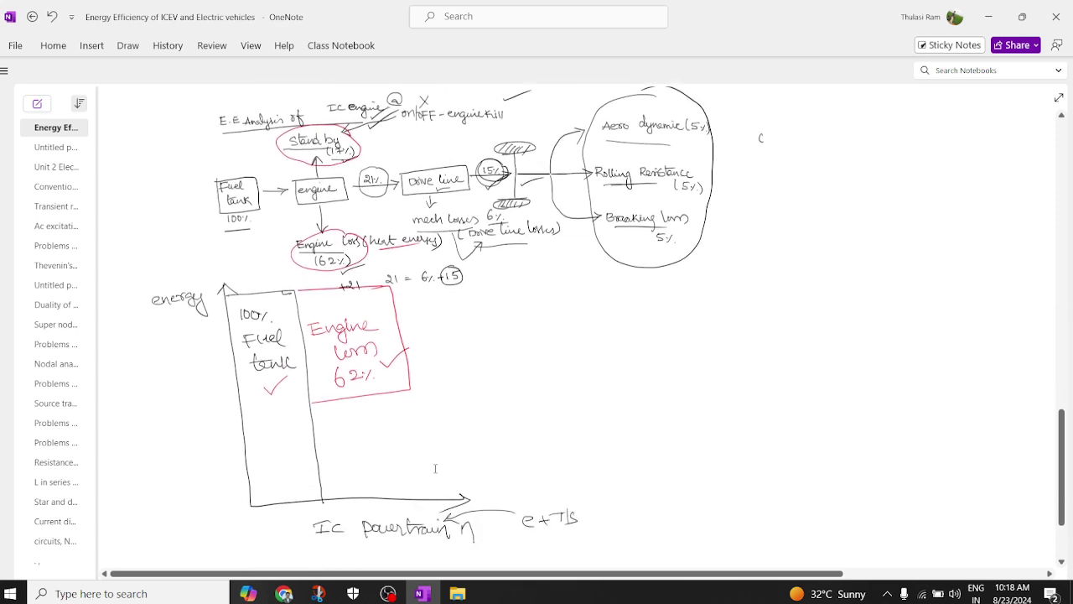
scroll(638, 467, up, 2)
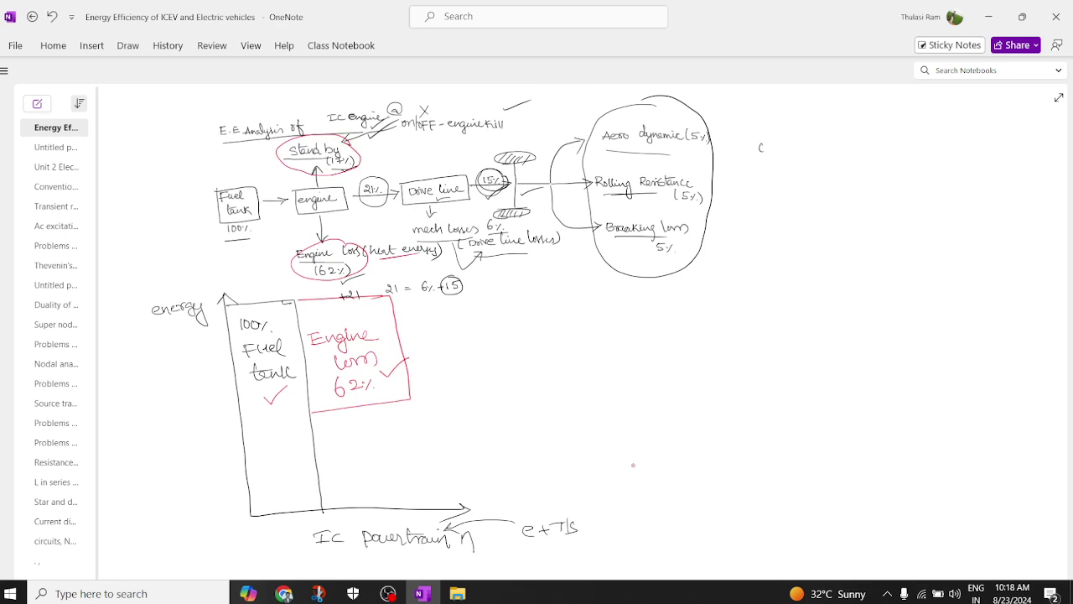
Draw a red bar under Engine loss labelled 'Stand by 17%'
mouse_move(312, 412)
mouse_down()
mouse_move(449, 395)
mouse_move(403, 432)
mouse_move(314, 439)
mouse_move(379, 419)
mouse_move(379, 409)
mouse_move(407, 422)
mouse_move(407, 436)
mouse_move(420, 429)
mouse_up()
drag(423, 417, 441, 416)
drag(447, 411, 442, 424)
drag(448, 422, 450, 423)
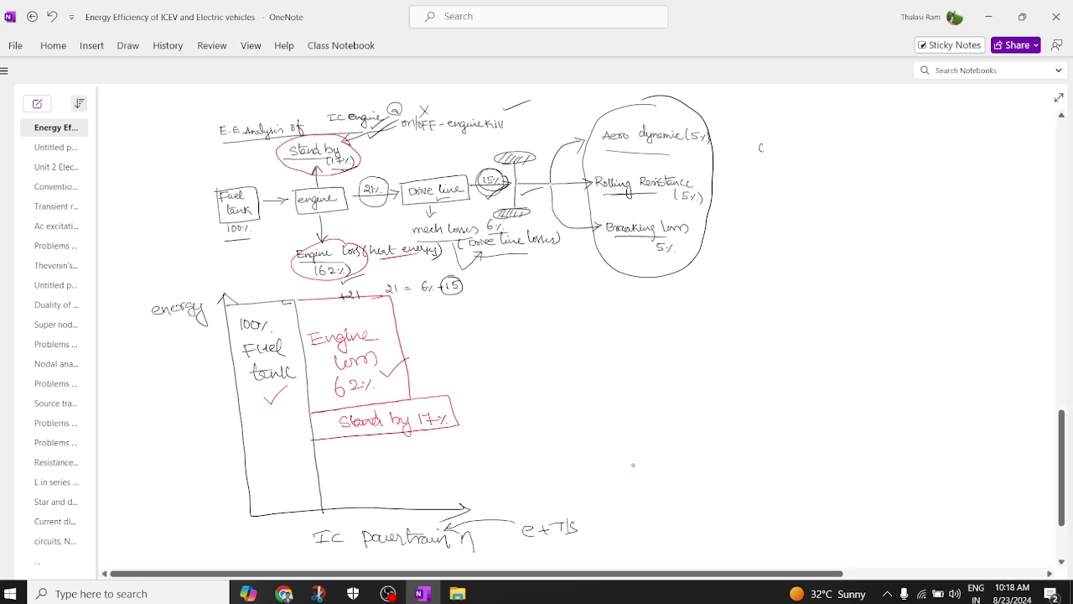
mouse_move(421, 594)
Draw a red bar labelled 'Drive line losses 6%'
drag(340, 448, 359, 457)
drag(361, 451, 382, 456)
mouse_move(388, 445)
mouse_down()
mouse_move(387, 457)
mouse_move(462, 452)
mouse_up()
drag(462, 446, 491, 446)
drag(494, 450, 498, 451)
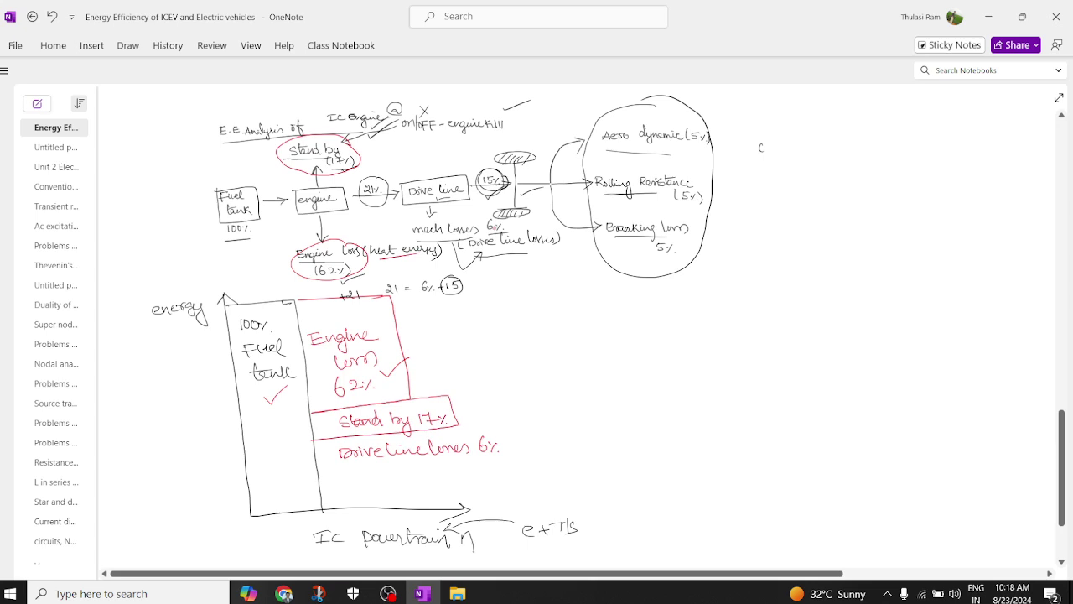
mouse_move(459, 424)
mouse_down()
mouse_move(525, 430)
mouse_move(525, 453)
mouse_move(329, 465)
mouse_up()
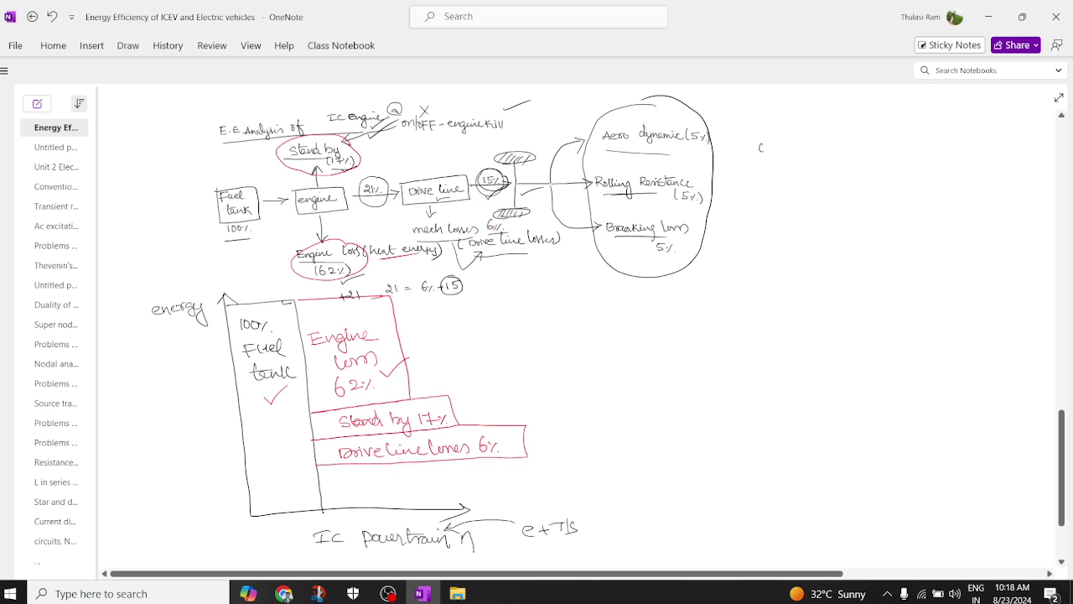
Draw the bottom '15% effective energy' bar and circle and tick the 15%
mouse_move(503, 170)
mouse_down()
mouse_move(471, 183)
mouse_move(510, 176)
mouse_move(473, 190)
mouse_up()
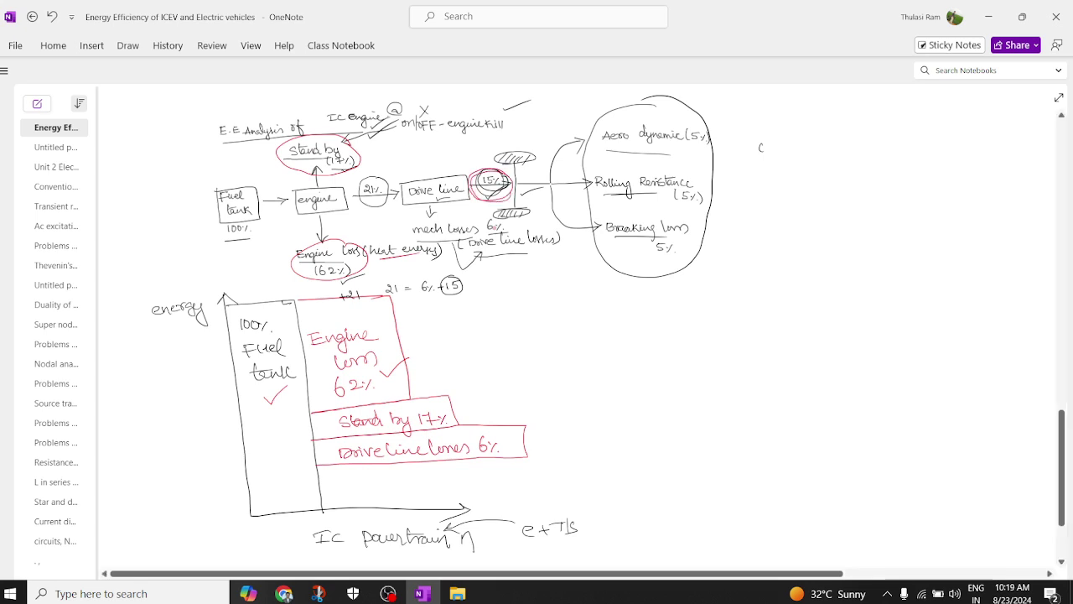
drag(373, 481, 393, 492)
mouse_move(526, 454)
mouse_down()
mouse_move(588, 453)
mouse_move(592, 490)
mouse_move(532, 505)
mouse_move(432, 507)
mouse_up()
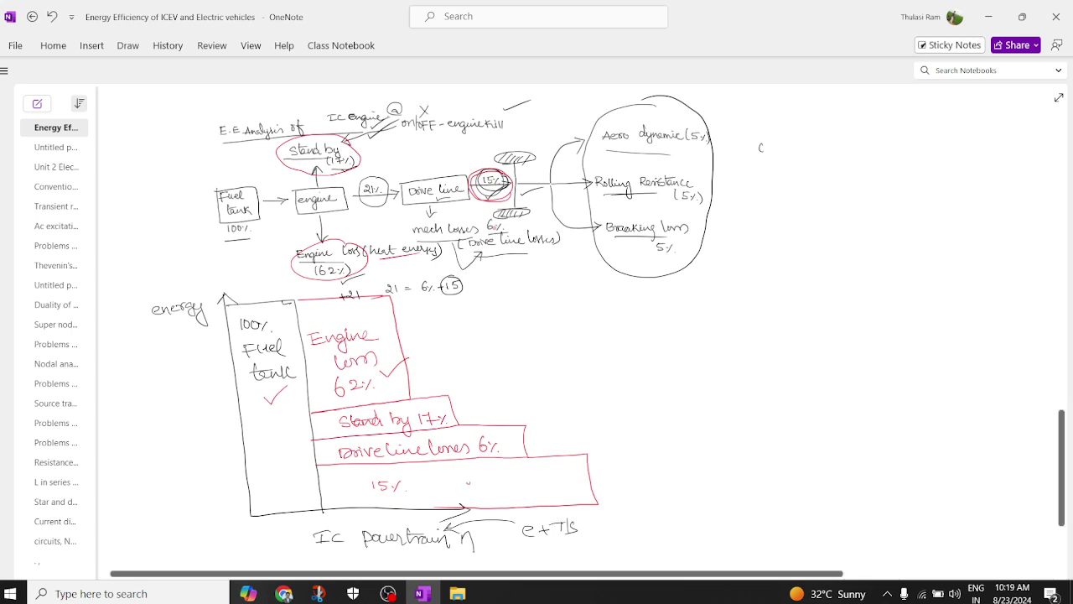
drag(468, 482, 484, 495)
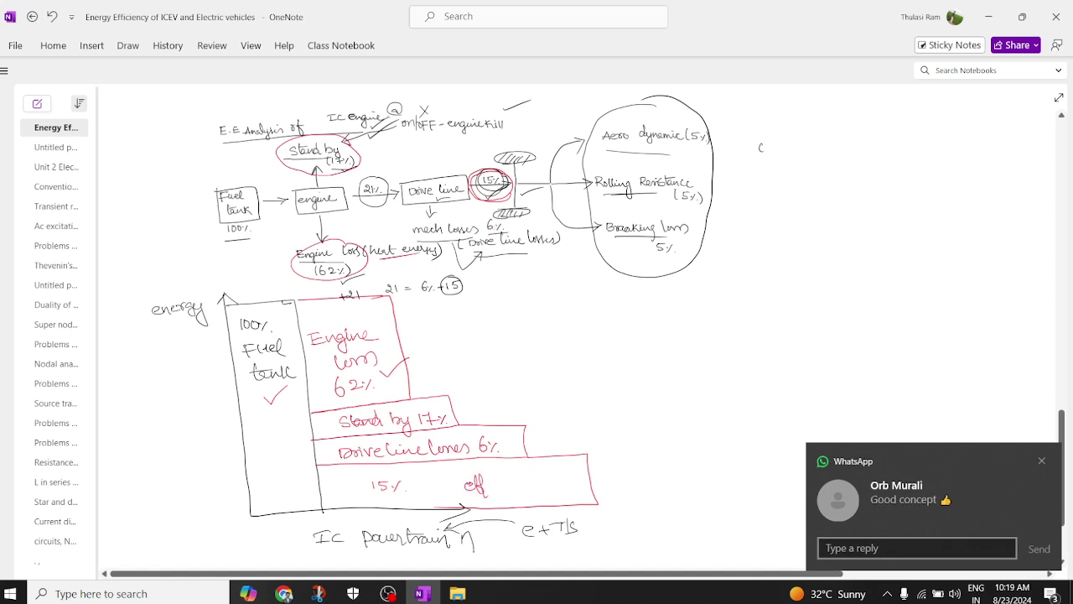
click(1041, 461)
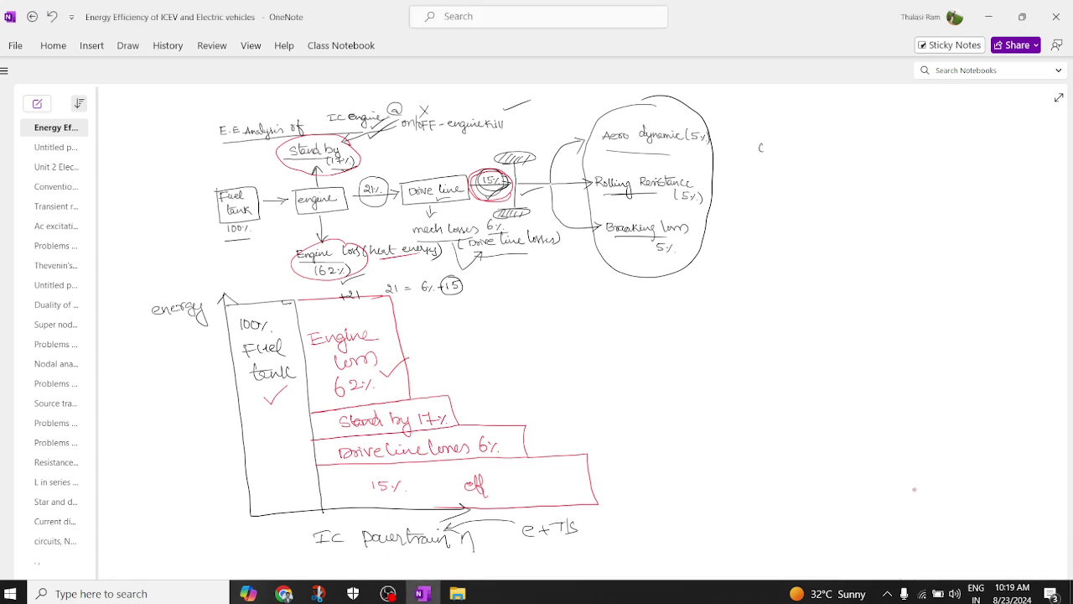
drag(486, 485, 669, 475)
drag(377, 501, 412, 483)
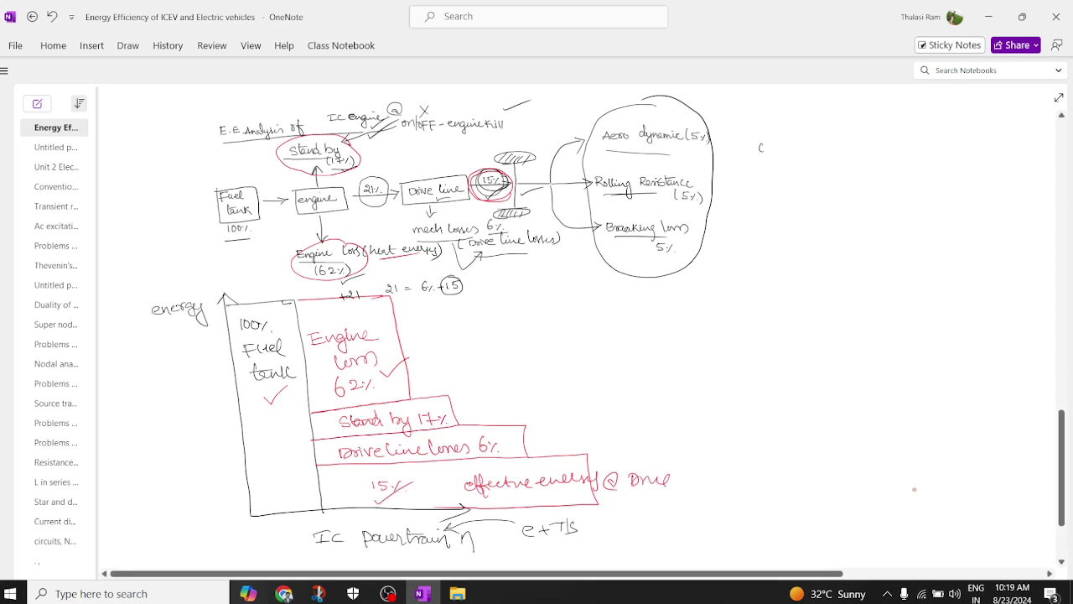
Tick the Aero dynamic, Rolling Resistance and Braking 5% losses and both axis labels
drag(671, 149, 709, 134)
drag(668, 202, 728, 190)
drag(664, 255, 711, 245)
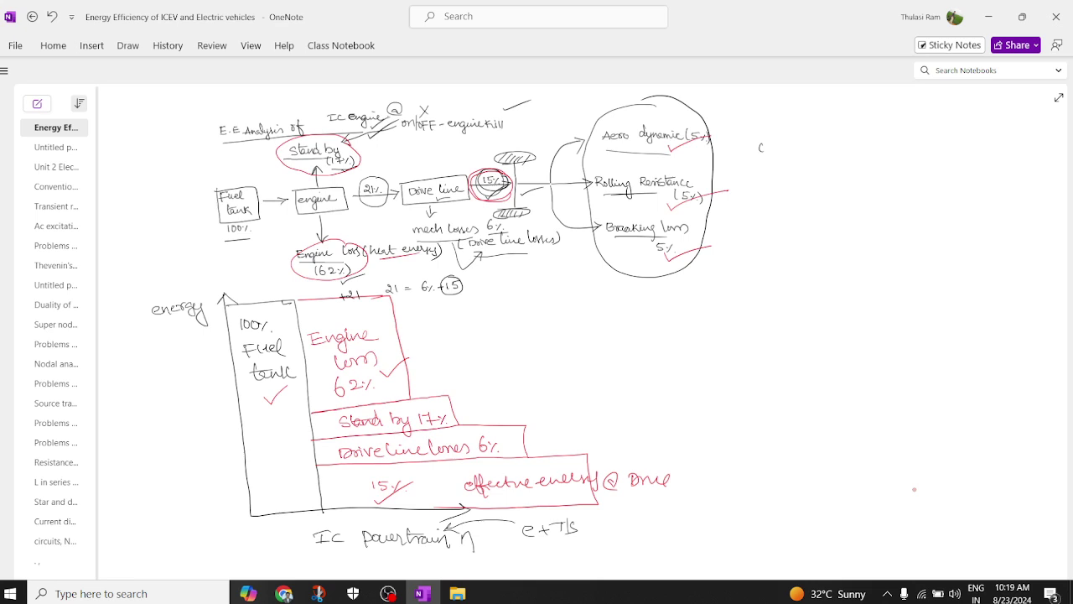
drag(466, 541, 508, 531)
drag(160, 336, 228, 304)
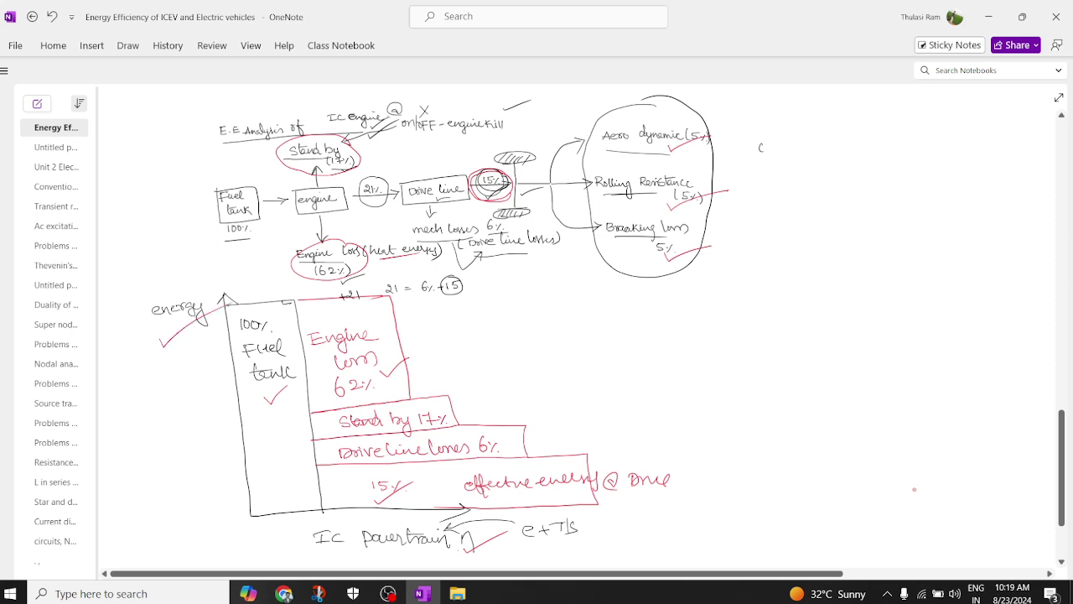
Select the EV city-driving energy-flow diagram and paste a copy of it
scroll(536, 335, up, 5)
scroll(536, 335, down, 3)
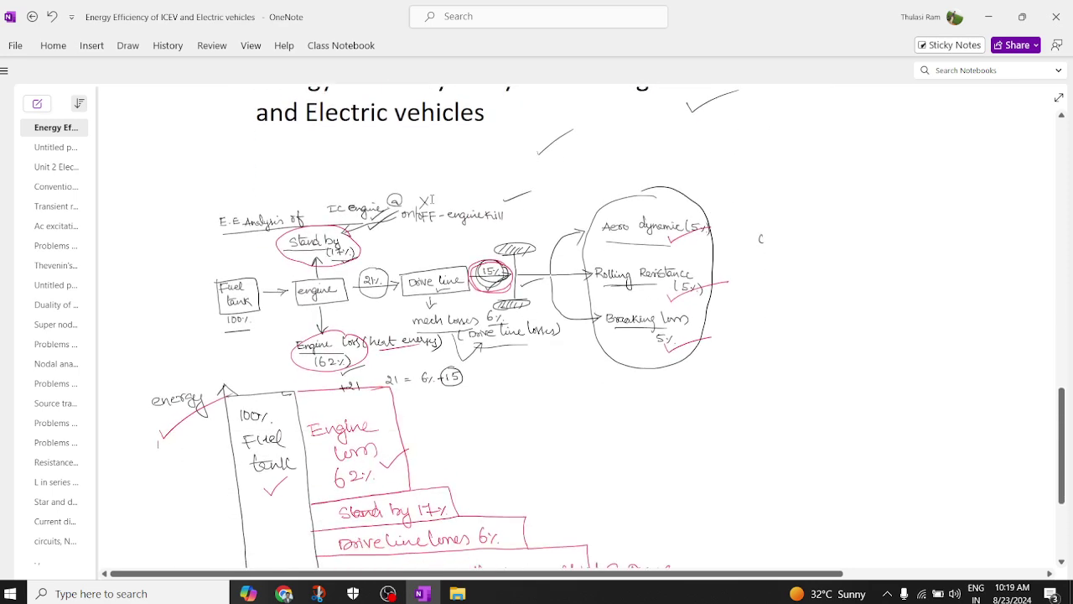
scroll(188, 180, down, 3)
scroll(438, 229, up, 3)
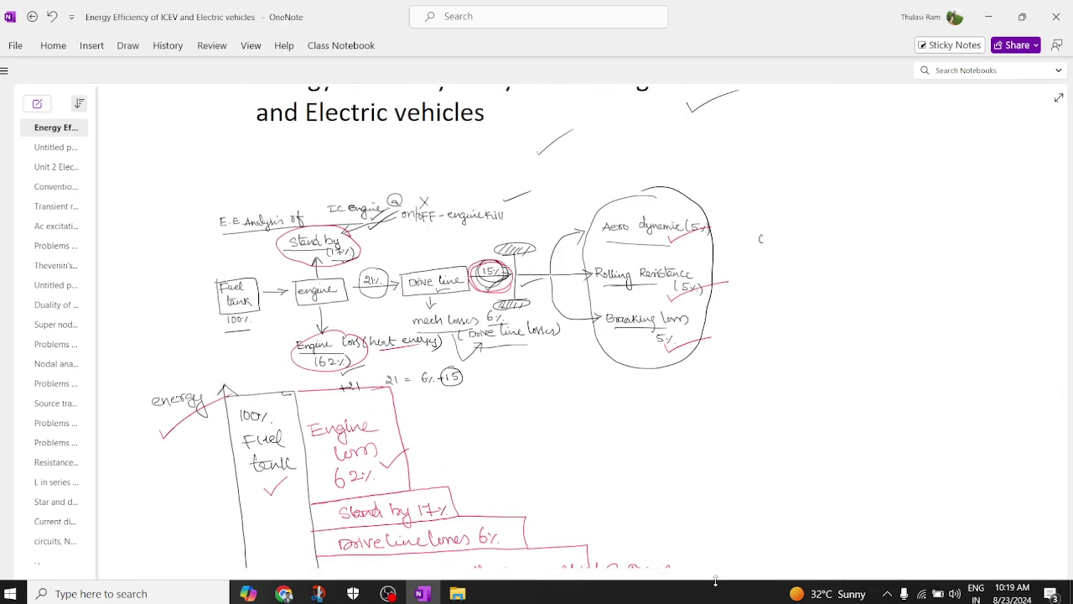
drag(701, 579, 864, 578)
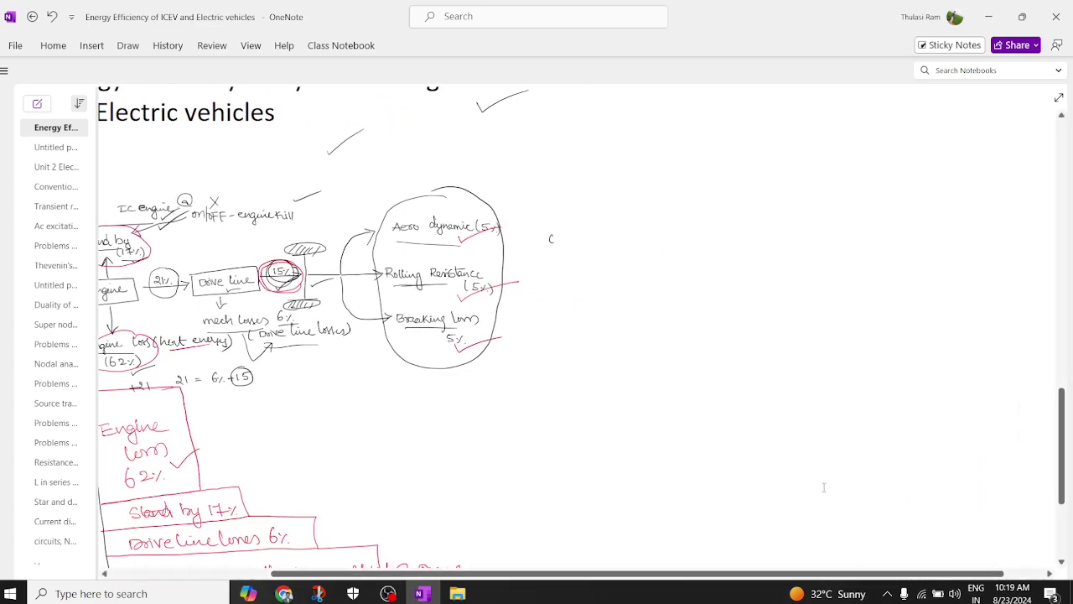
scroll(789, 472, up, 5)
scroll(683, 438, down, 1)
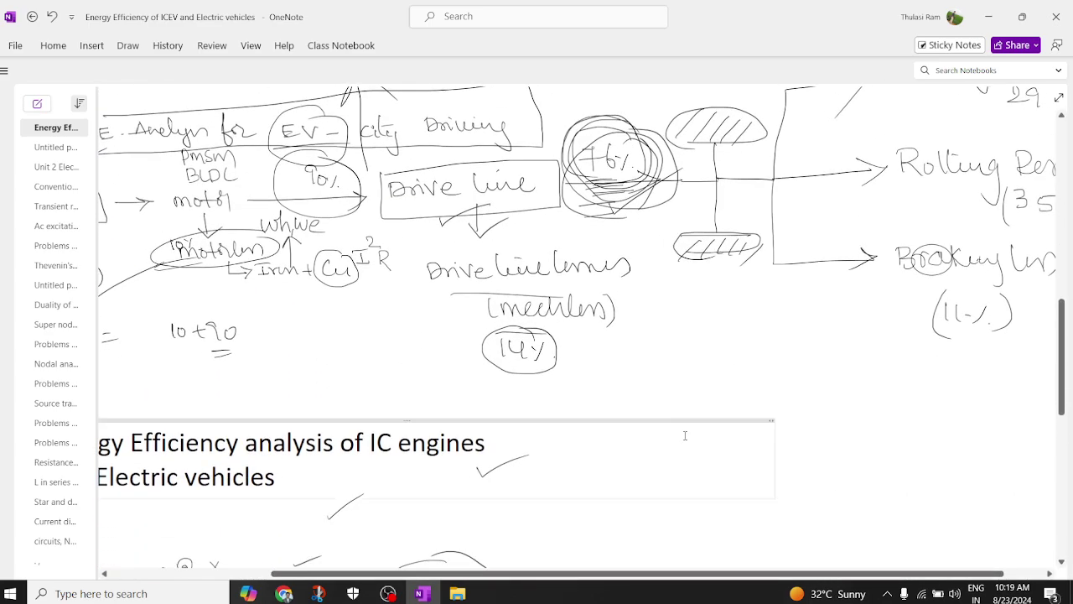
ctrl+scroll(683, 435, down, 2)
ctrl+scroll(685, 431, down, 2)
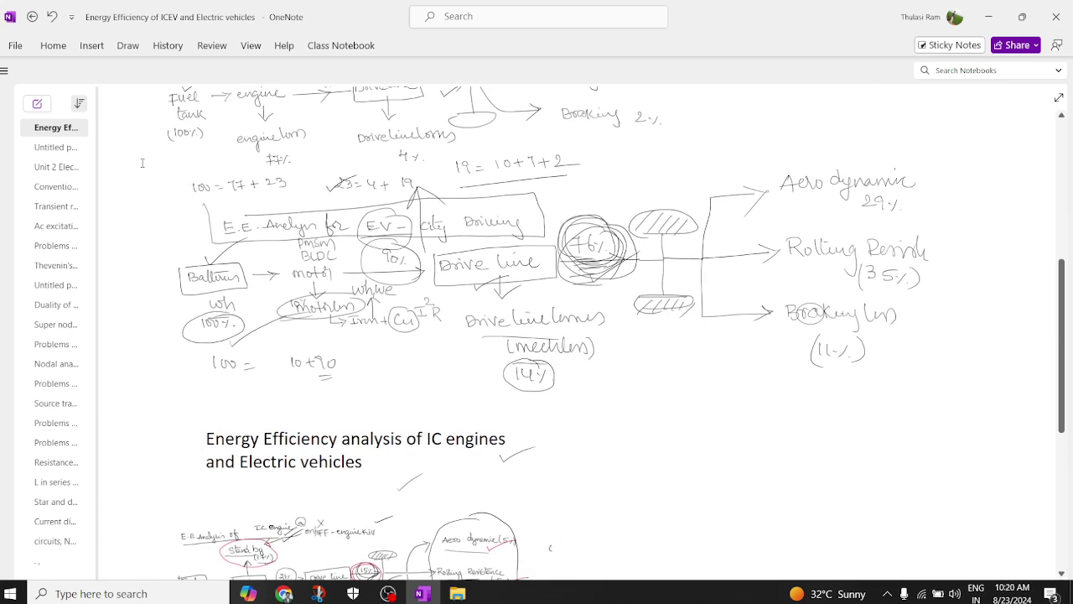
mouse_move(154, 293)
mouse_down()
mouse_move(251, 398)
mouse_move(620, 419)
mouse_move(946, 415)
mouse_move(949, 406)
mouse_up()
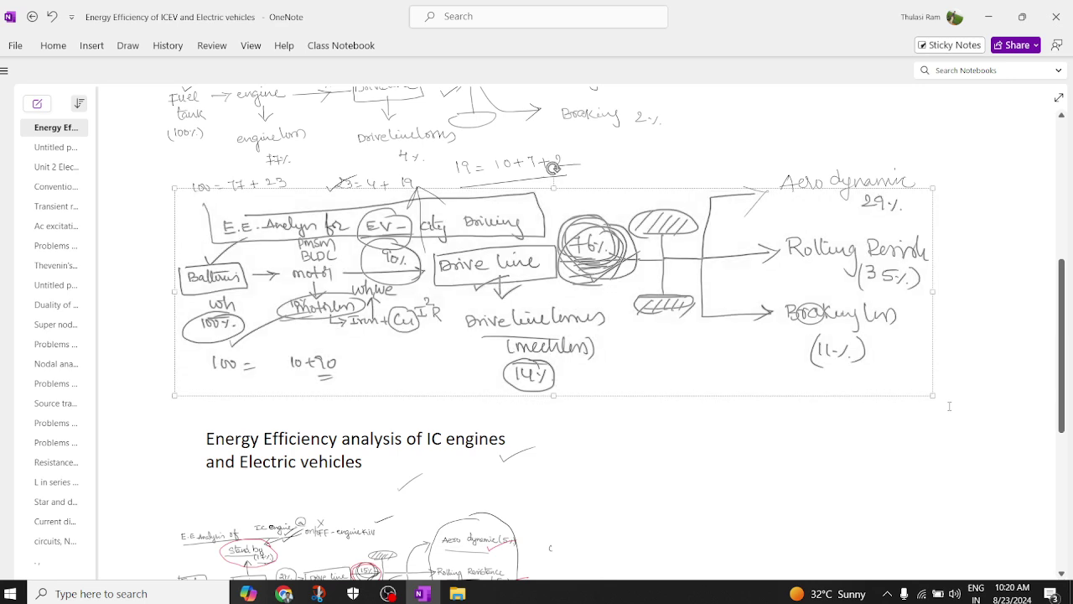
scroll(728, 345, down, 3)
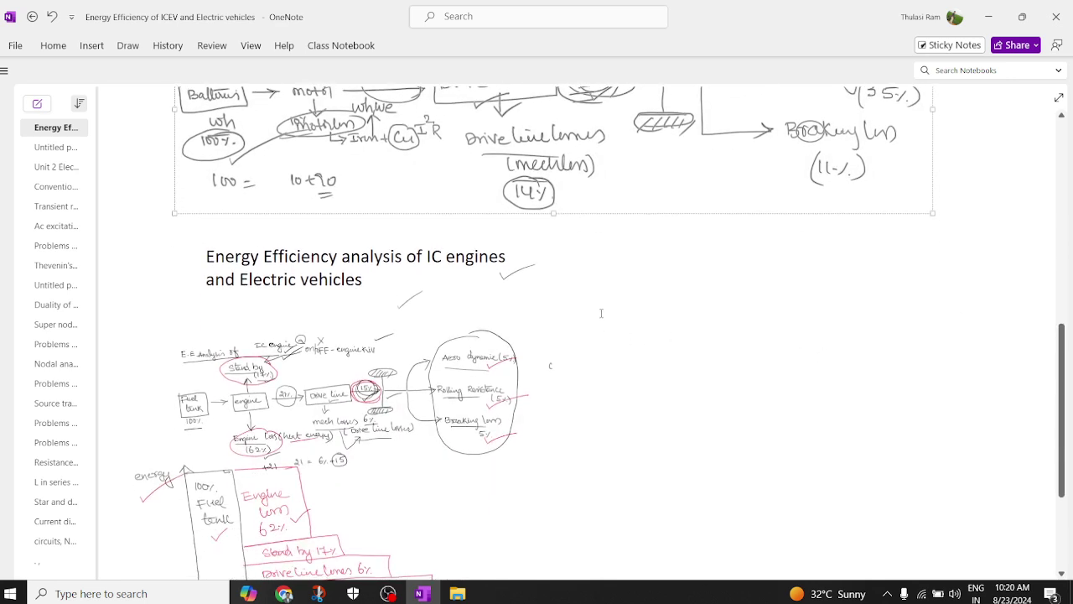
click(602, 313)
key(ctrl+v)
Shrink the pasted EV diagram and move it beside the IC chart
scroll(621, 557, down, 6)
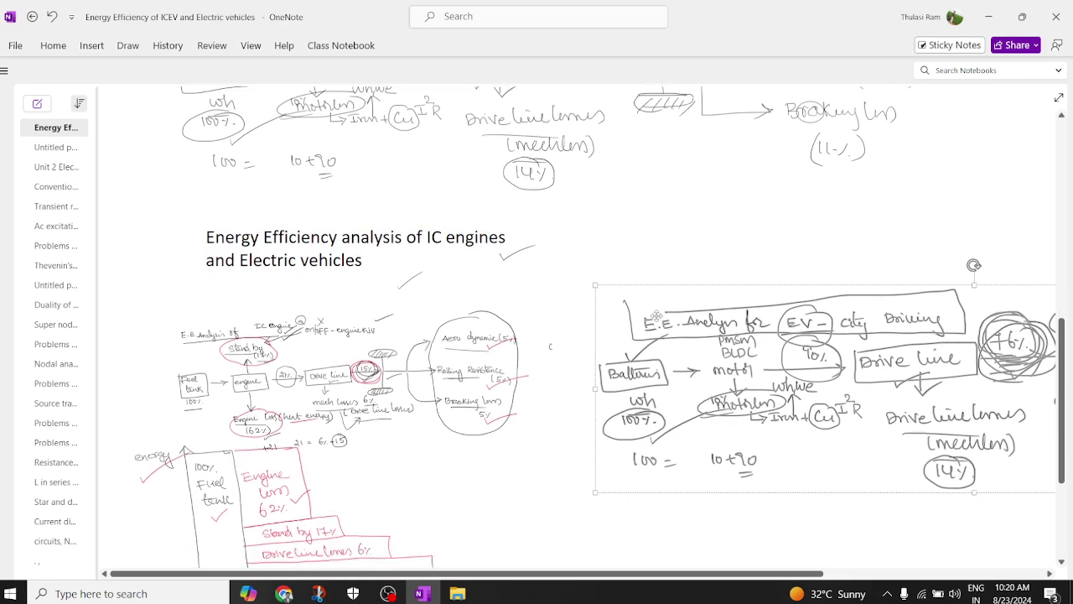
scroll(621, 558, up, 2)
drag(630, 575, 740, 575)
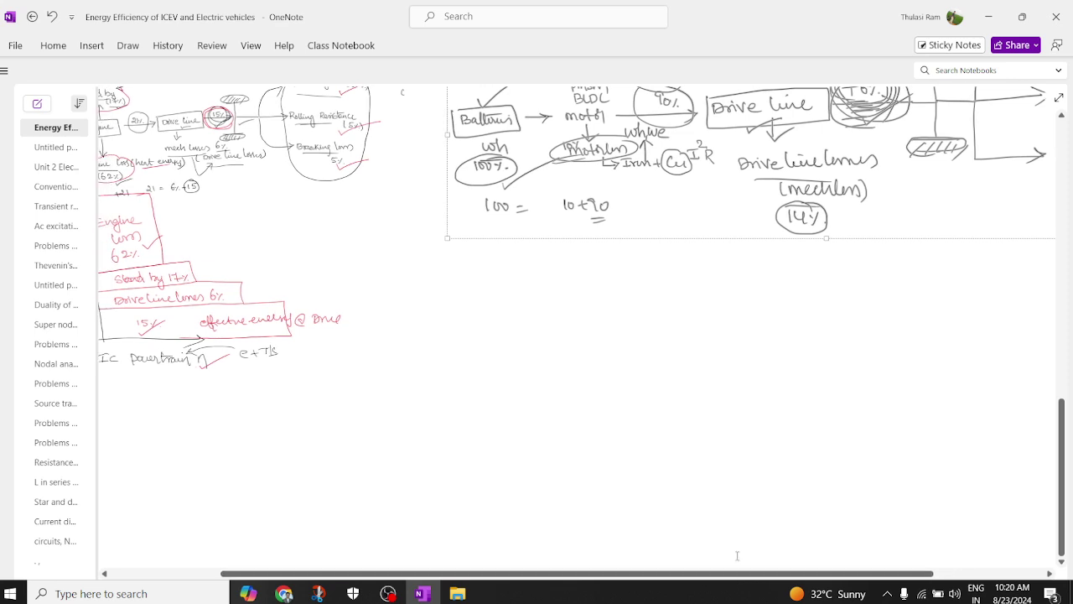
scroll(736, 546, up, 2)
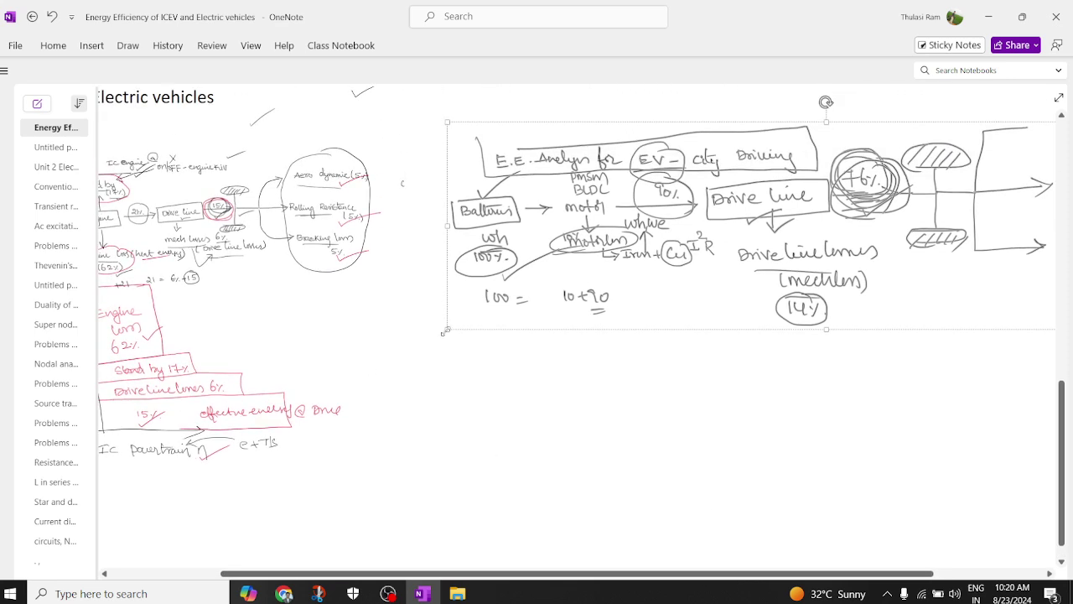
drag(447, 329, 460, 326)
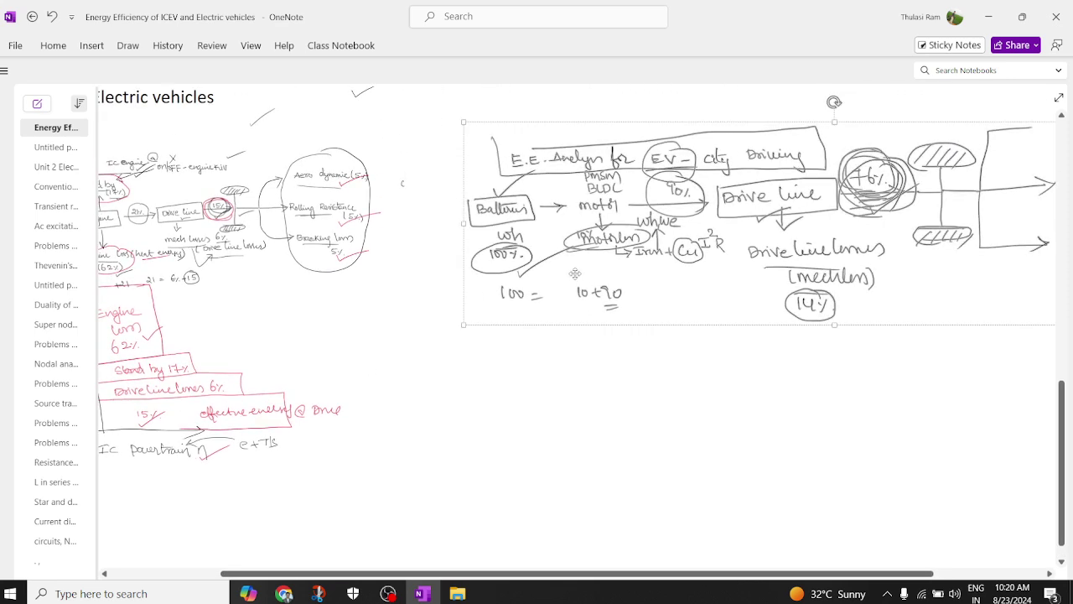
drag(538, 308, 516, 306)
mouse_move(439, 325)
mouse_down()
mouse_move(504, 267)
mouse_move(606, 280)
mouse_up()
drag(704, 225, 511, 246)
drag(493, 576, 441, 576)
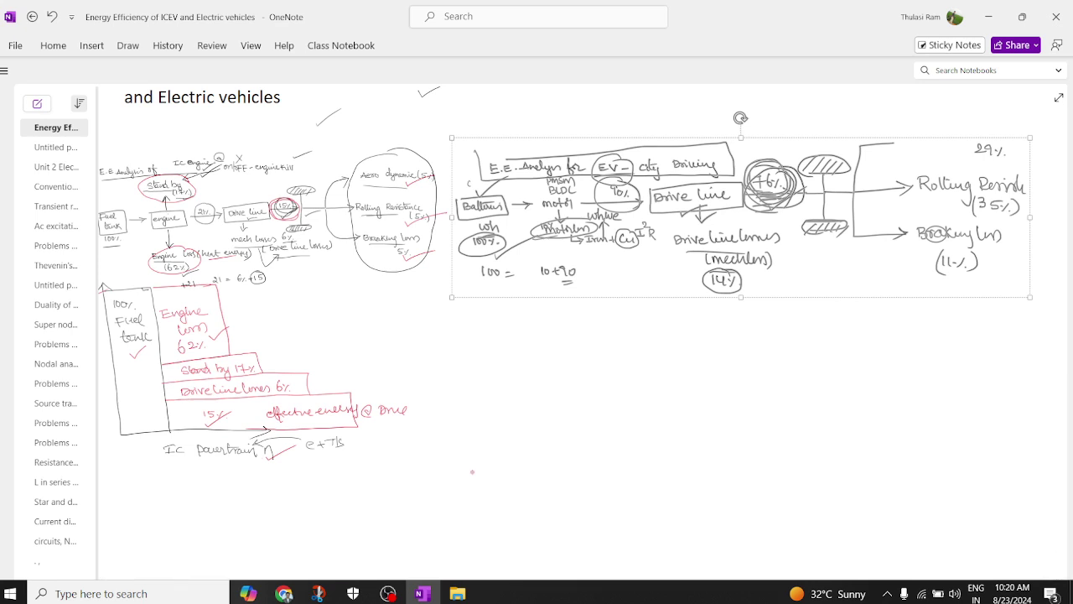
Draw red EV chart axes with an arrowhead on the vertical axis
drag(517, 324, 534, 500)
mouse_move(506, 333)
mouse_down()
mouse_move(516, 320)
mouse_move(527, 333)
mouse_up()
drag(535, 500, 811, 496)
mouse_move(811, 495)
mouse_down()
mouse_move(790, 530)
mouse_move(798, 519)
mouse_move(802, 531)
mouse_move(818, 522)
mouse_move(836, 531)
mouse_move(843, 520)
mouse_move(852, 550)
mouse_up()
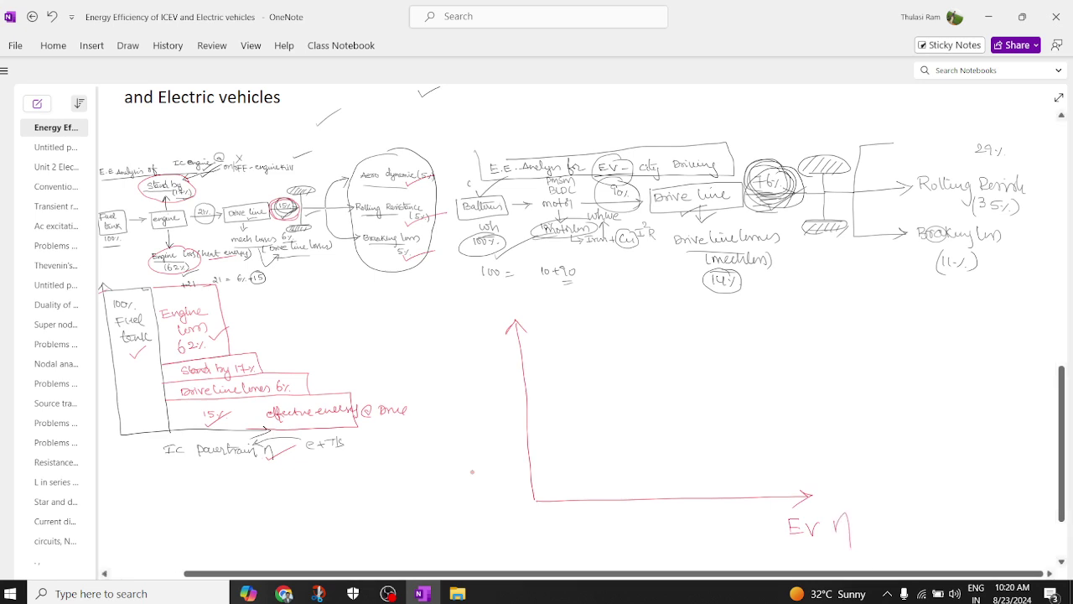
Label the horizontal axis 'EV η (PT)' with a '(1/T + Motor)' note
drag(868, 514, 865, 535)
mouse_move(876, 515)
mouse_down()
mouse_move(874, 534)
mouse_move(896, 519)
mouse_up()
mouse_move(891, 520)
mouse_down()
mouse_move(891, 533)
mouse_move(903, 535)
mouse_move(910, 487)
mouse_move(897, 514)
mouse_up()
mouse_move(925, 465)
mouse_down()
mouse_move(924, 497)
mouse_move(954, 484)
mouse_up()
mouse_move(948, 478)
mouse_down()
mouse_move(949, 490)
mouse_move(1022, 503)
mouse_up()
drag(918, 466, 916, 494)
drag(969, 451, 930, 464)
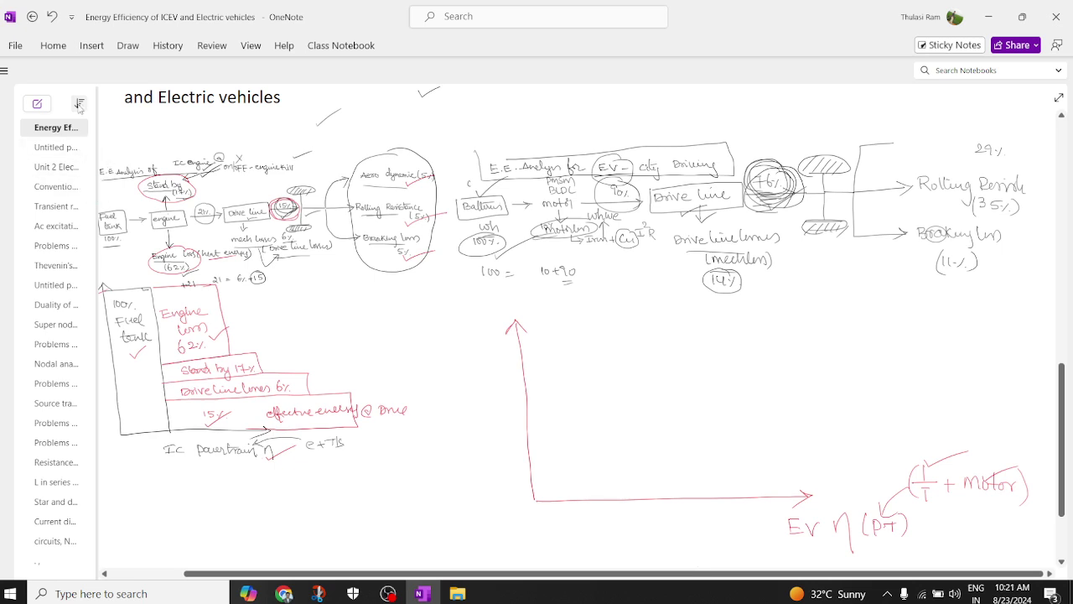
With the black pen, circle Battery 100% in the EV flow diagram
click(127, 45)
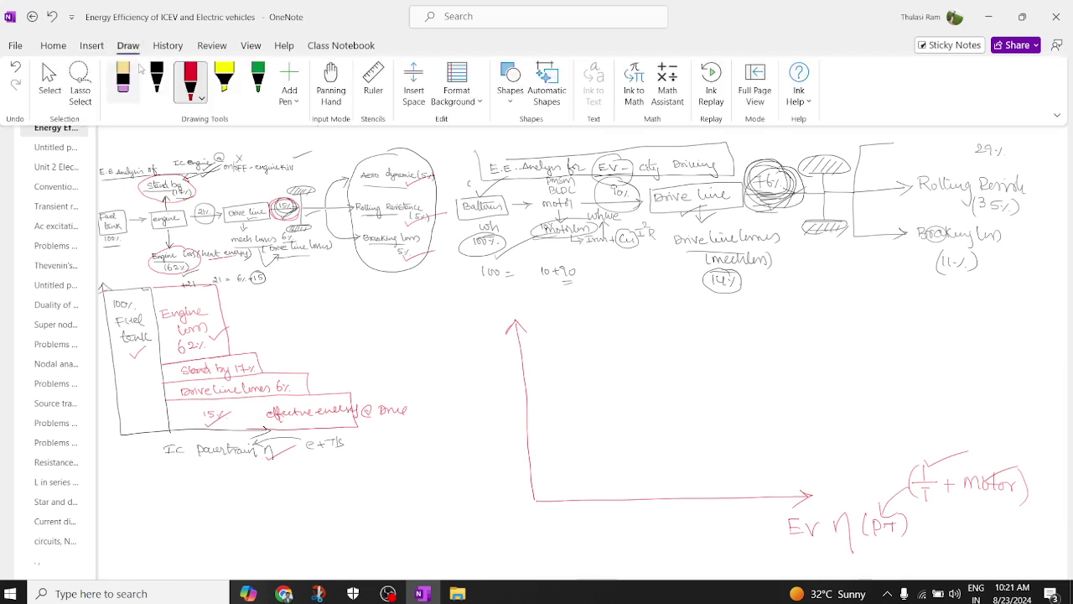
click(158, 75)
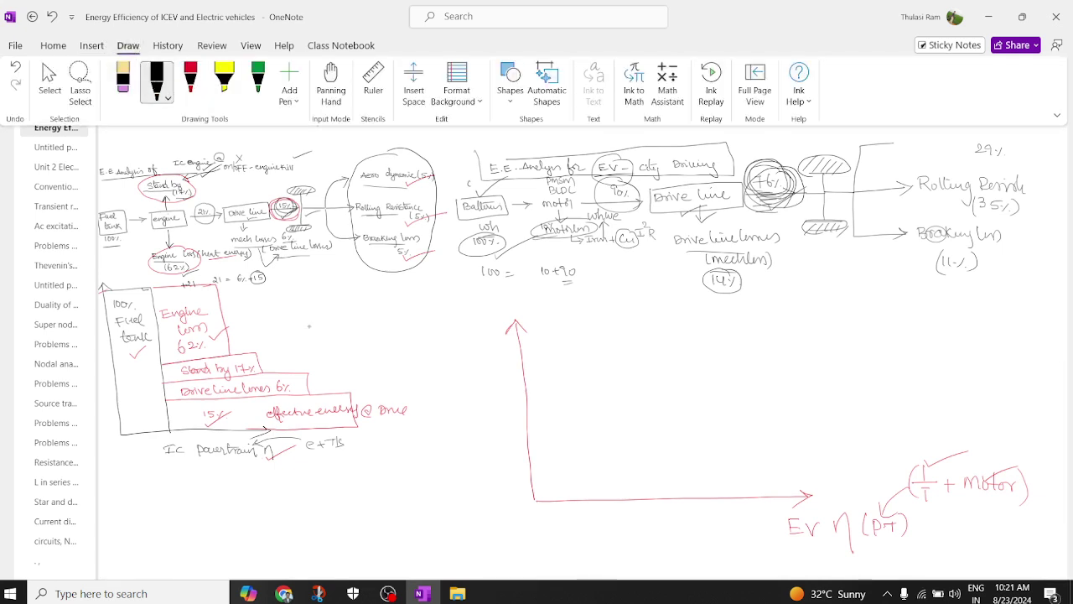
mouse_move(466, 189)
mouse_down()
mouse_move(511, 255)
mouse_move(485, 184)
mouse_up()
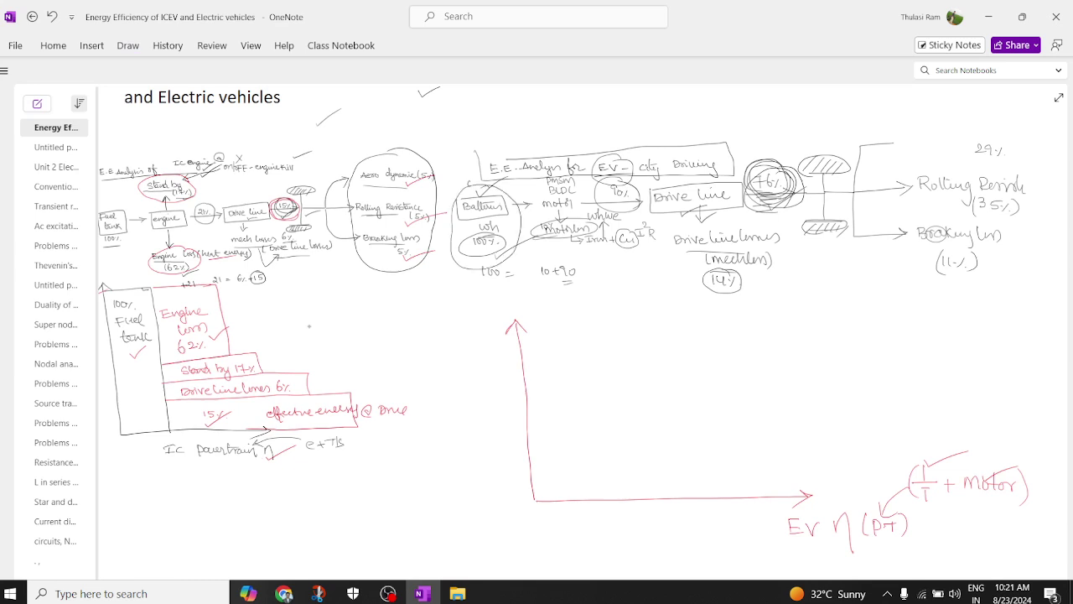
Draw a tall bar on the EV axes labelled '100% Battery'
mouse_move(520, 328)
mouse_down()
mouse_move(593, 328)
mouse_move(608, 501)
mouse_up()
drag(551, 377, 567, 398)
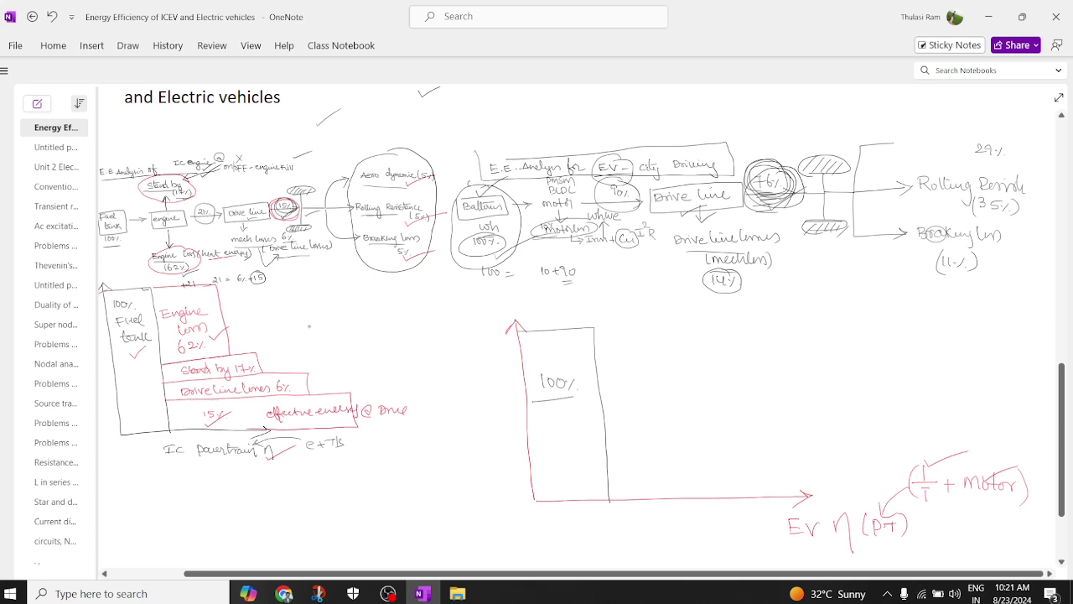
mouse_move(543, 411)
mouse_down()
mouse_move(555, 424)
mouse_move(592, 419)
mouse_up()
drag(591, 413, 595, 436)
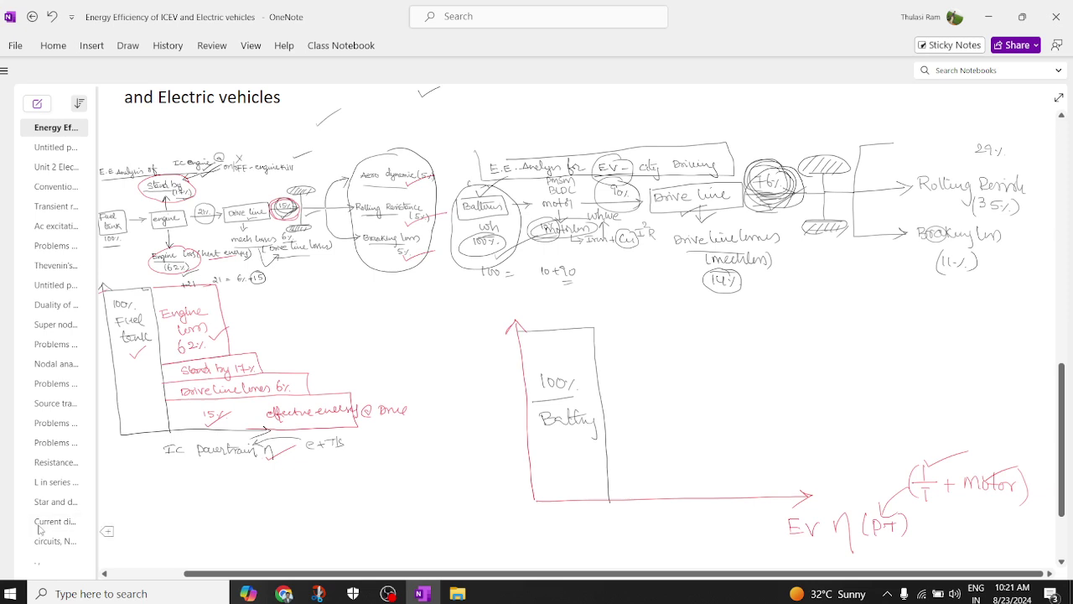
Switch to the red pen and draw the 10% motor-loss bar beside the 100% Battery bar
drag(603, 337, 630, 347)
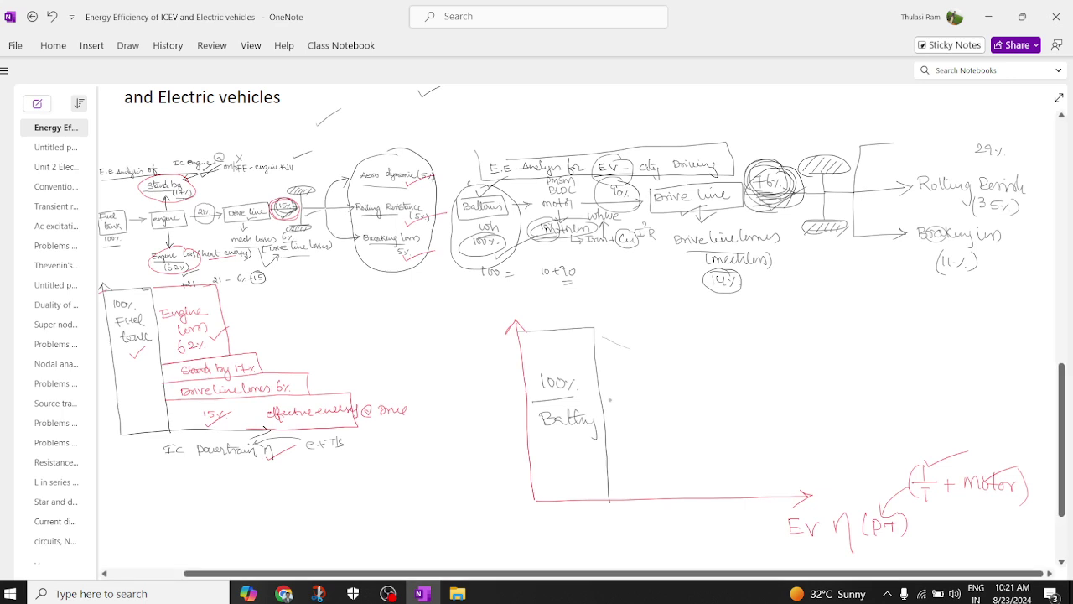
click(128, 46)
click(191, 79)
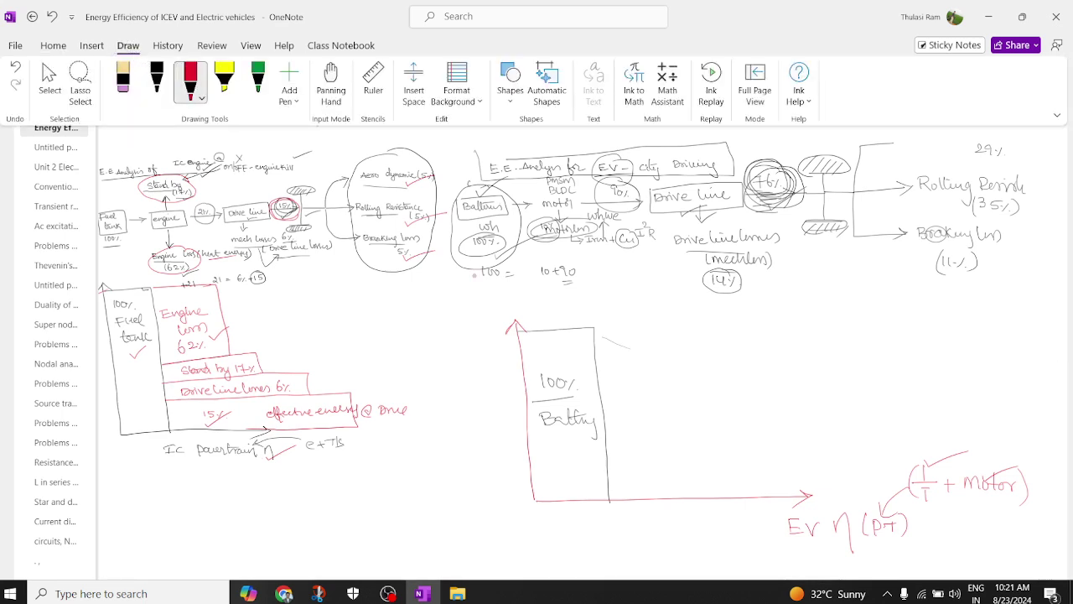
mouse_move(597, 328)
mouse_down()
mouse_move(714, 321)
mouse_move(667, 347)
mouse_move(605, 351)
mouse_move(646, 336)
mouse_move(733, 338)
mouse_up()
Write the motor loss note inside the top red bar and underline its end
drag(735, 333, 787, 334)
mouse_move(787, 333)
mouse_down()
mouse_move(780, 340)
mouse_move(811, 336)
mouse_up()
drag(817, 320, 827, 334)
mouse_move(824, 332)
mouse_down()
mouse_move(833, 322)
mouse_move(857, 333)
mouse_up()
drag(859, 328, 873, 333)
drag(874, 339, 898, 335)
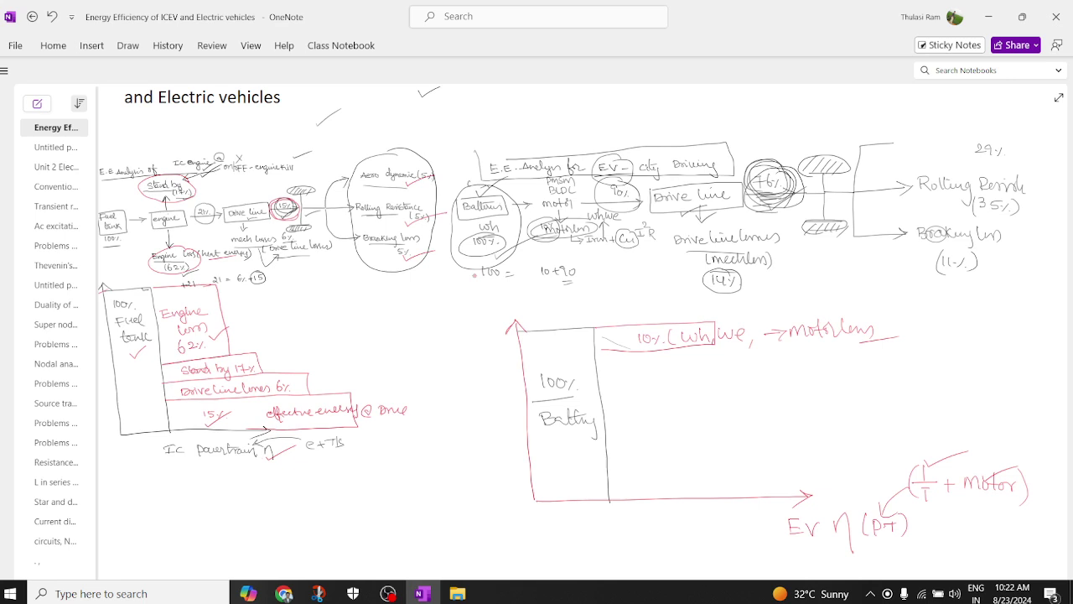
Draw the driveline-loss bar below, label it 'Drive line loss 14%', and outline it
mouse_move(715, 220)
mouse_down()
mouse_move(681, 221)
mouse_move(664, 285)
mouse_move(778, 296)
mouse_move(806, 237)
mouse_up()
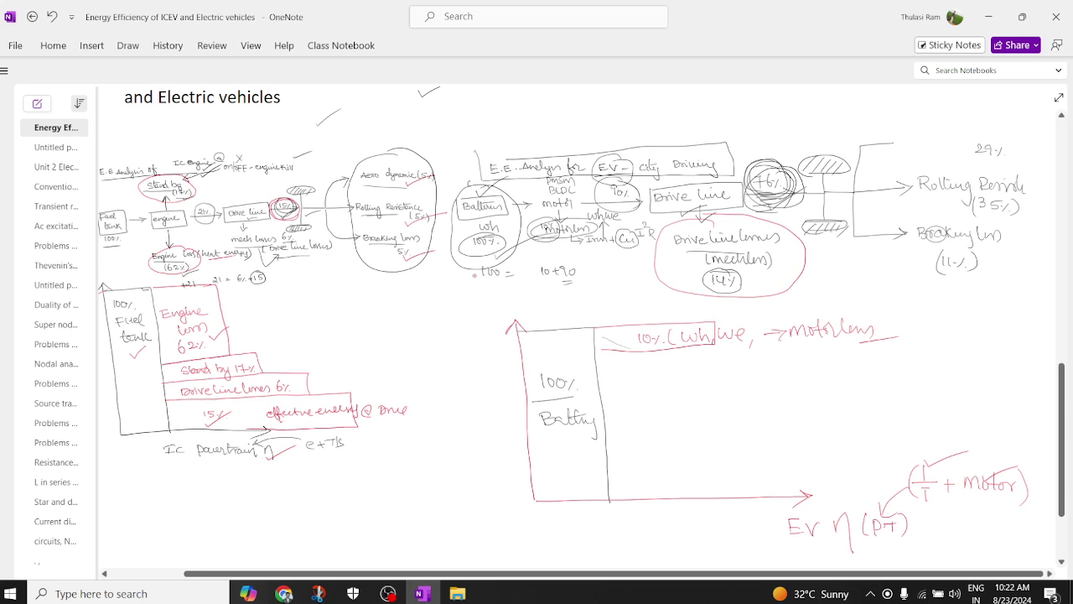
mouse_move(637, 366)
mouse_down()
mouse_move(648, 378)
mouse_move(686, 362)
mouse_move(692, 374)
mouse_move(793, 377)
mouse_up()
drag(812, 378, 816, 378)
mouse_move(604, 352)
mouse_down()
mouse_move(831, 347)
mouse_move(829, 395)
mouse_move(785, 396)
mouse_move(829, 396)
mouse_move(601, 394)
mouse_up()
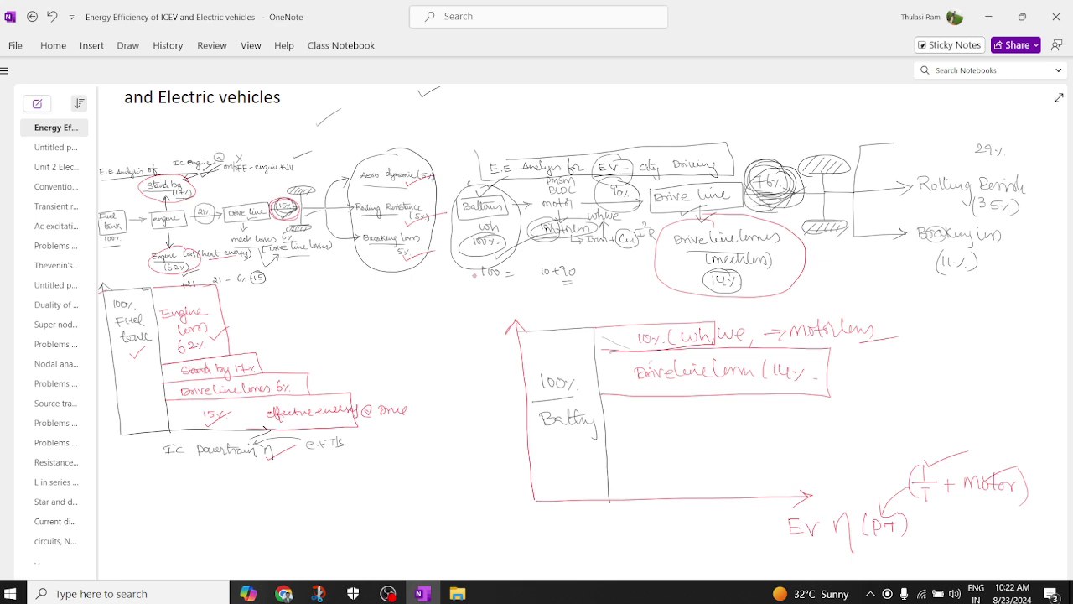
Write the 24% total loss beside the loss bars and draw the up/down arrows
drag(849, 362, 882, 370)
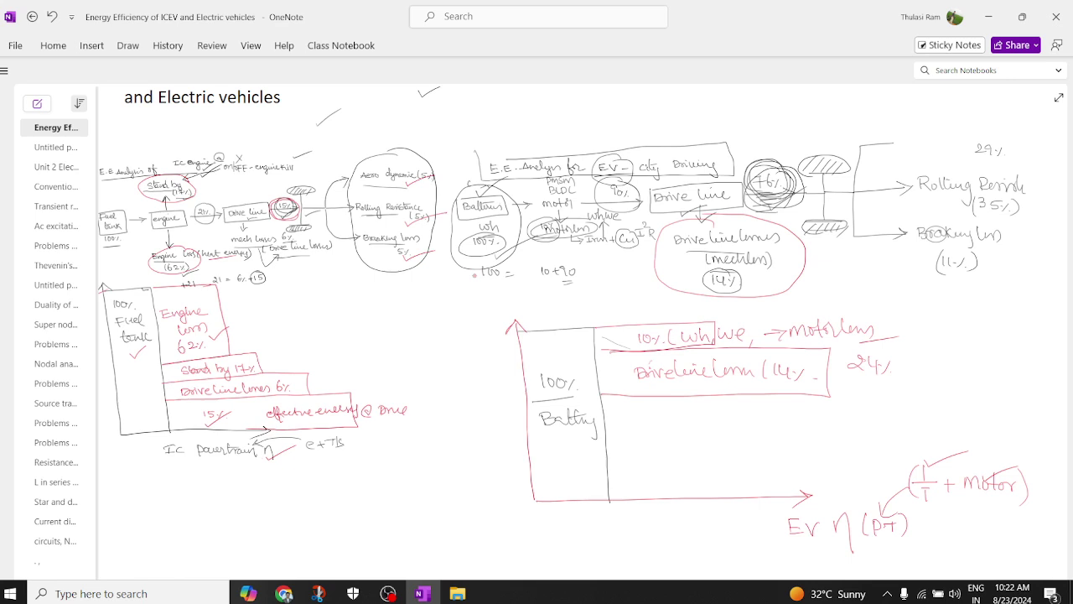
drag(667, 417, 668, 399)
mouse_move(657, 414)
mouse_down()
mouse_move(667, 400)
mouse_move(675, 416)
mouse_move(664, 430)
mouse_up()
mouse_move(662, 430)
mouse_down()
mouse_move(661, 446)
mouse_move(682, 447)
mouse_move(671, 496)
mouse_move(685, 480)
mouse_up()
Label the remaining share '76% energy' and outline its bar beneath the driveline loss
scroll(474, 275, down, 1)
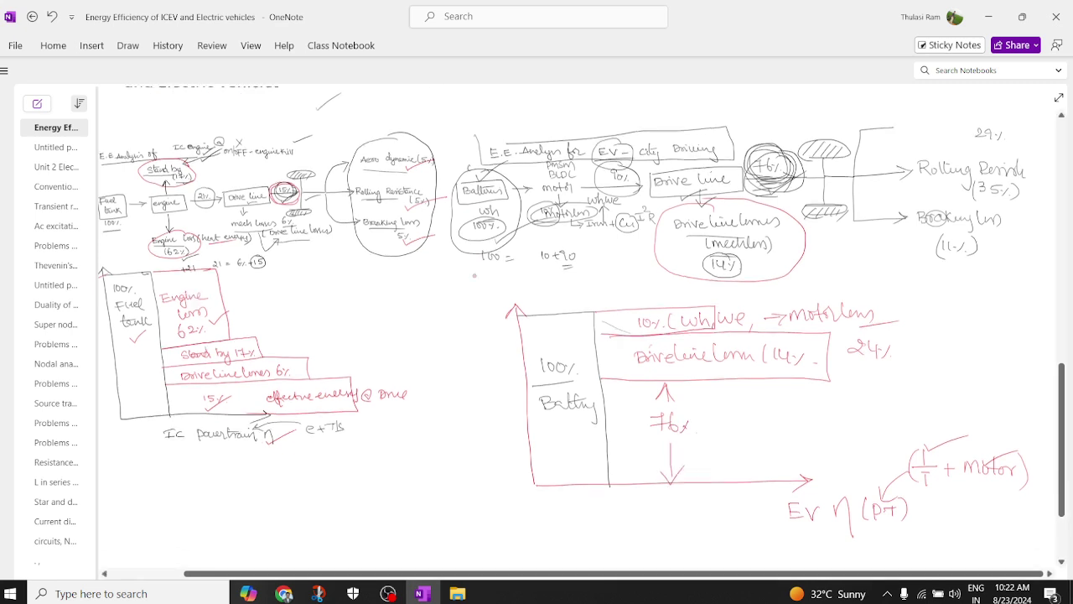
scroll(475, 275, down, 3)
drag(793, 201, 819, 192)
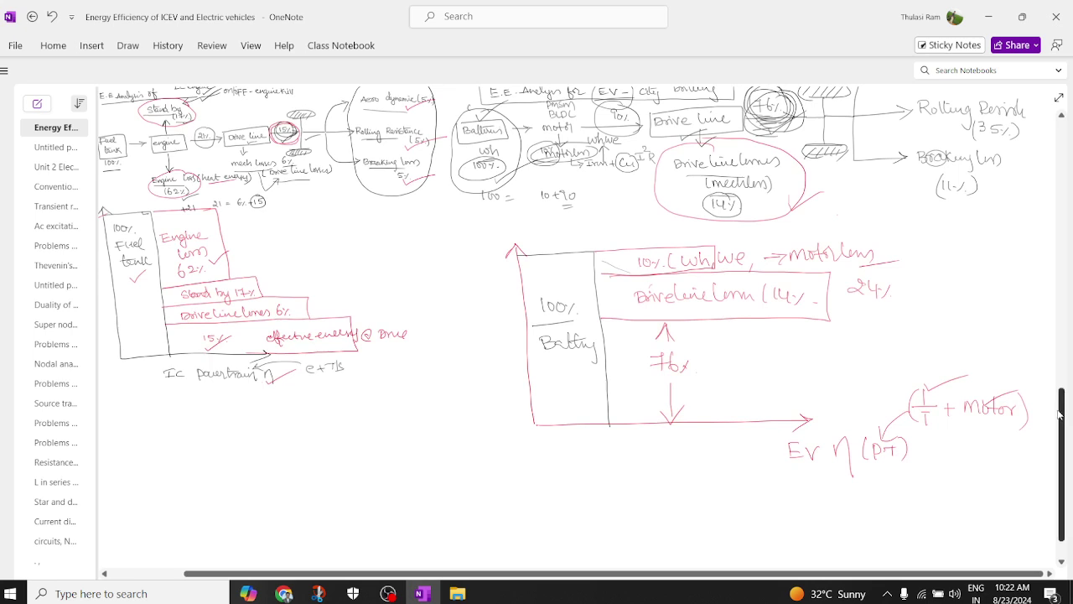
drag(1068, 397, 1067, 385)
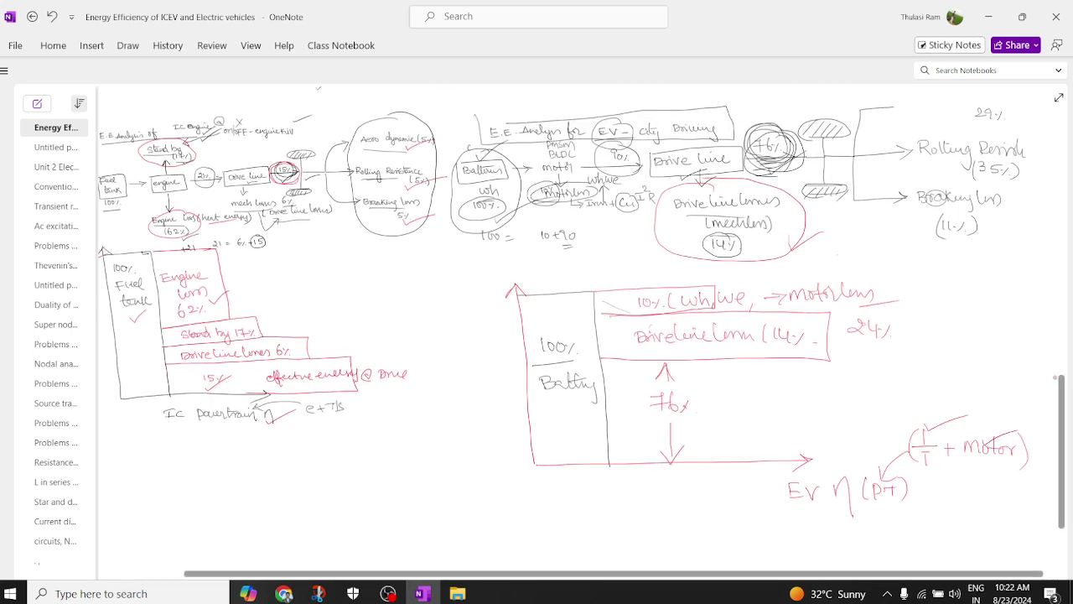
mouse_move(697, 402)
mouse_down()
mouse_move(693, 415)
mouse_move(742, 414)
mouse_up()
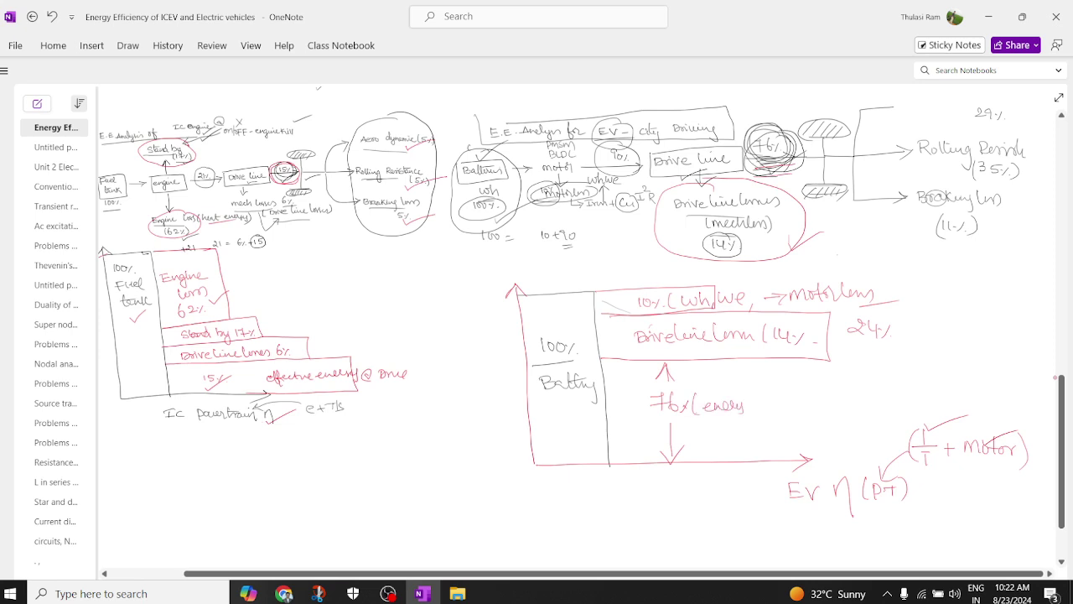
mouse_move(831, 360)
mouse_down()
mouse_move(908, 365)
mouse_move(909, 460)
mouse_move(615, 458)
mouse_move(609, 362)
mouse_move(653, 361)
mouse_up()
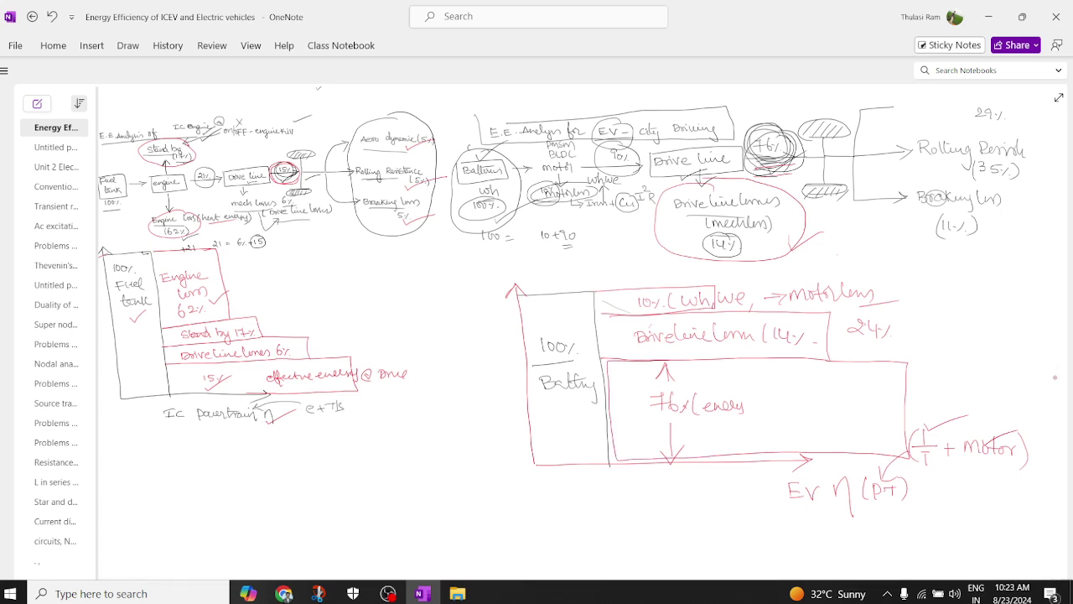
Tick the key figures and mark the 76% energy in the EV chart
drag(667, 298, 701, 307)
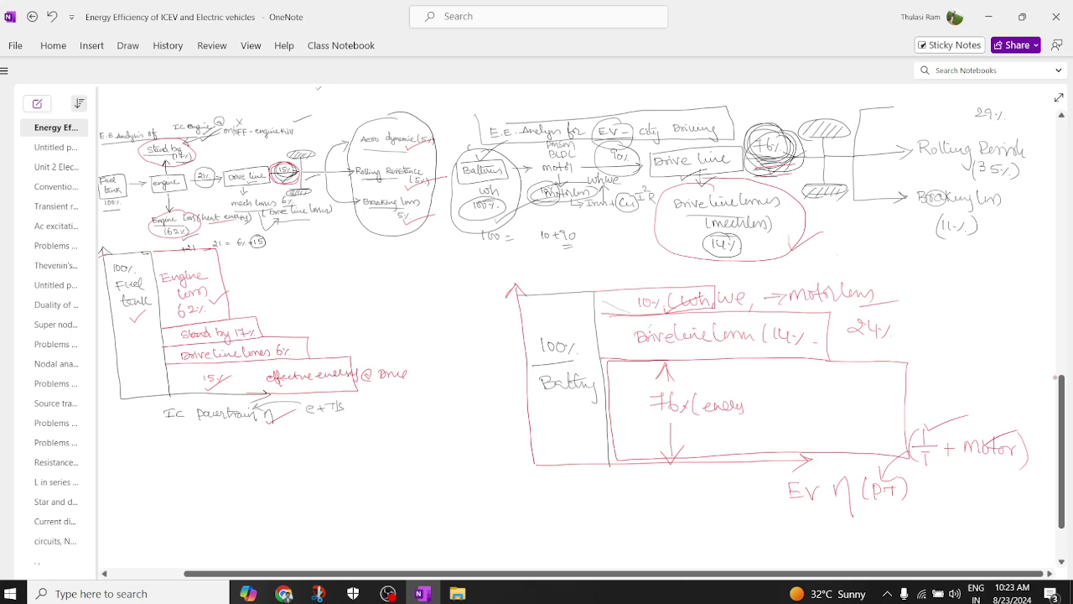
drag(754, 247, 775, 242)
drag(661, 421, 723, 421)
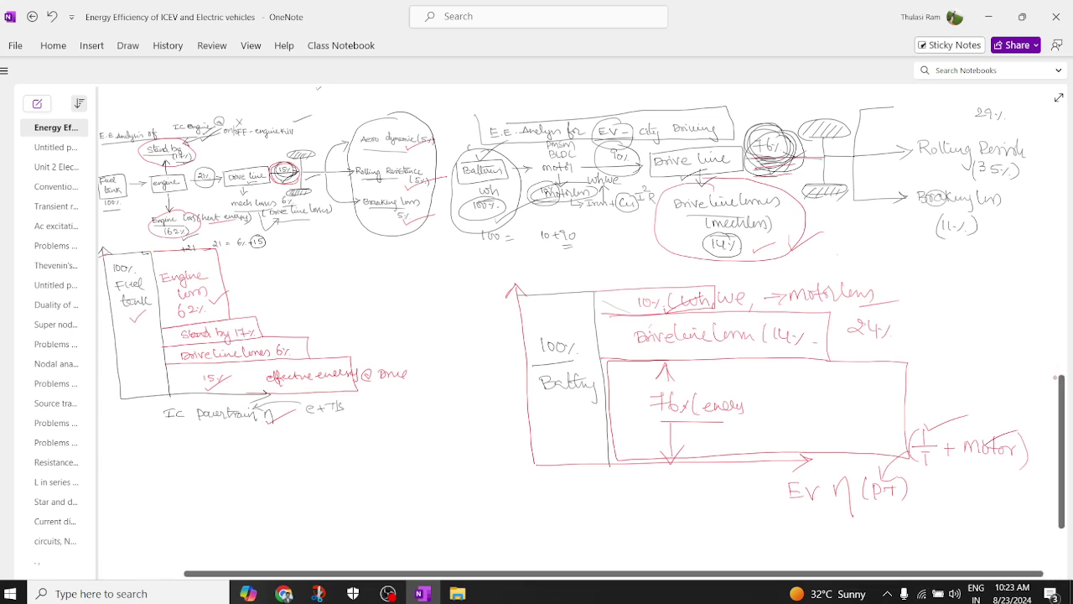
drag(812, 168, 823, 181)
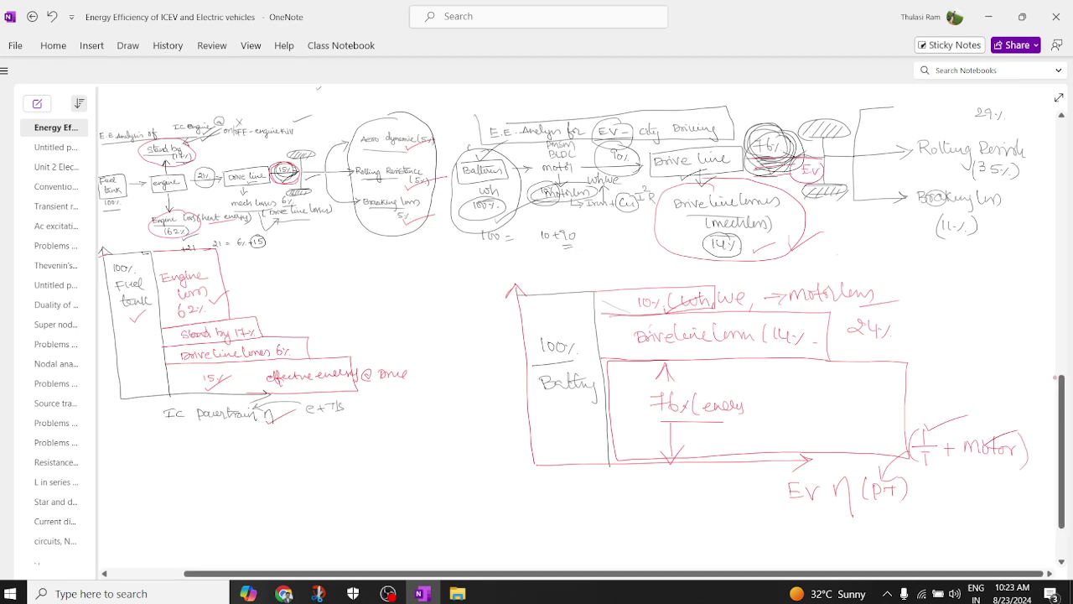
drag(702, 424, 743, 414)
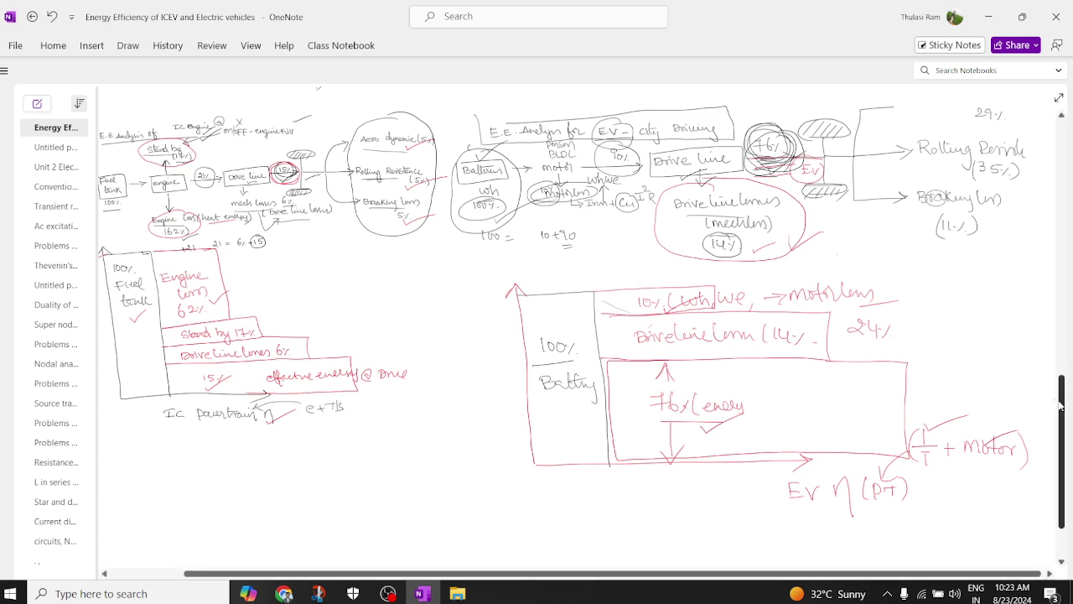
Write 'Aerodynamic' near the 29% loss and underline the 35% rolling resistance
scroll(1063, 392, up, 1)
scroll(1064, 392, up, 2)
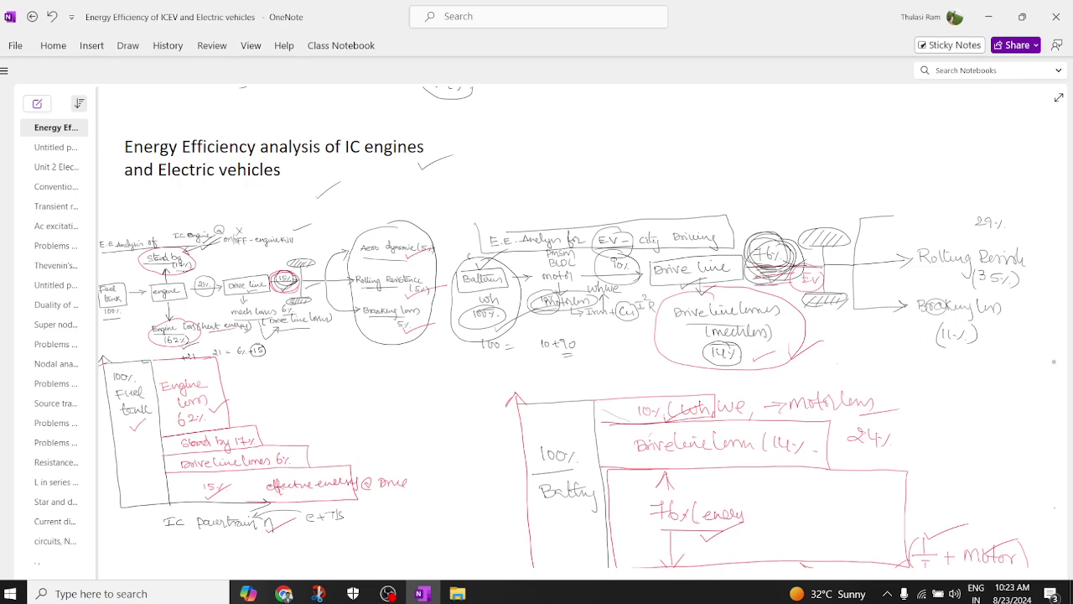
mouse_move(888, 195)
mouse_down()
mouse_move(931, 186)
mouse_move(946, 198)
mouse_move(998, 198)
mouse_up()
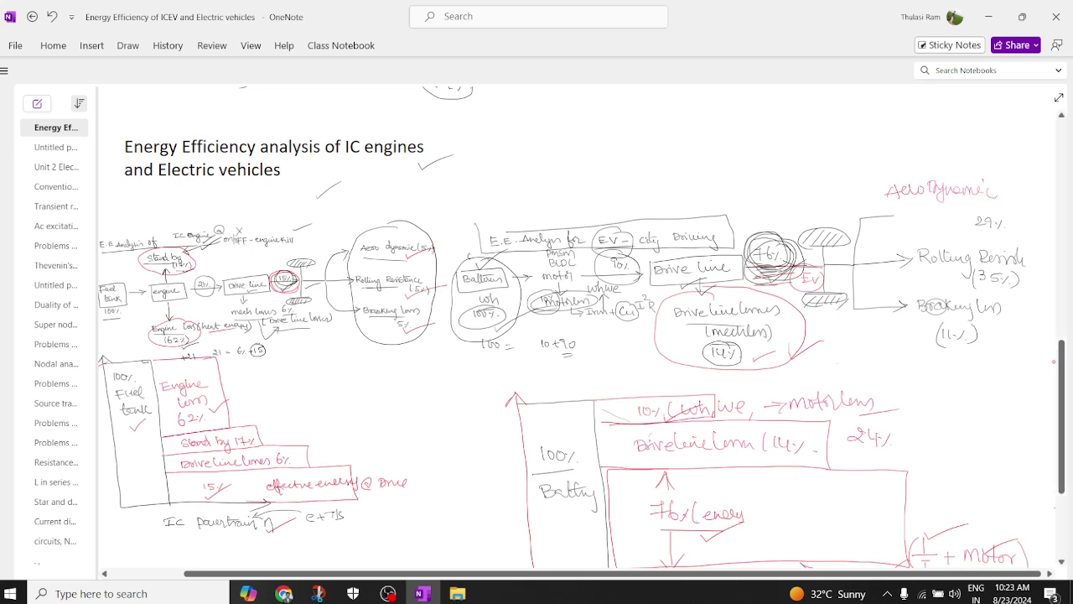
drag(998, 239, 1030, 220)
drag(991, 295, 1038, 283)
drag(956, 349, 998, 332)
Label the charts I-C and EV, circle 76% and 15% energy, and circle EV
scroll(579, 327, down, 3)
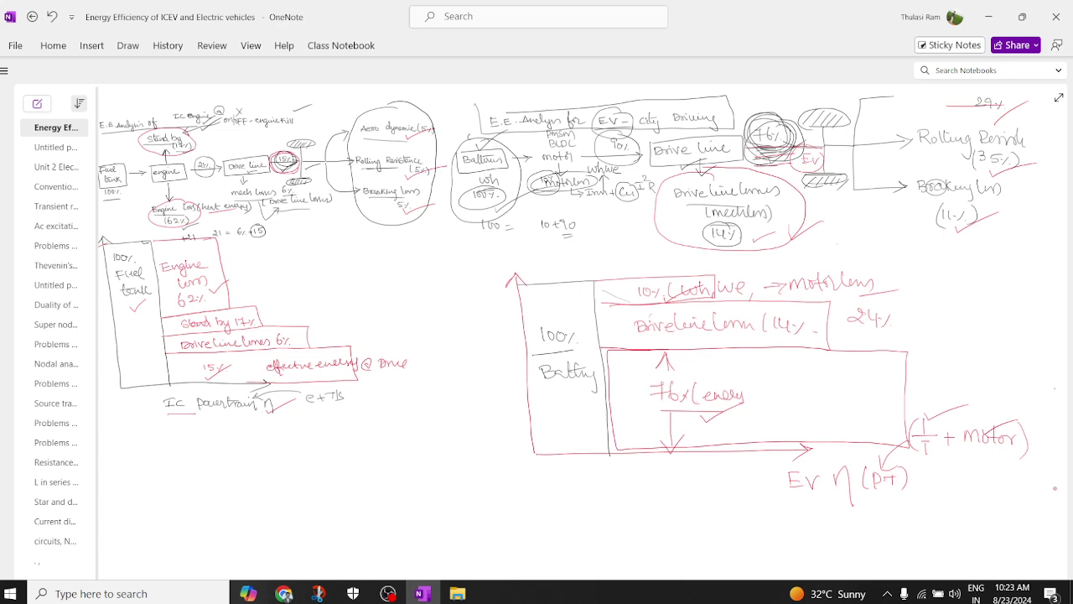
mouse_move(672, 495)
mouse_down()
mouse_move(674, 510)
mouse_move(697, 493)
mouse_up()
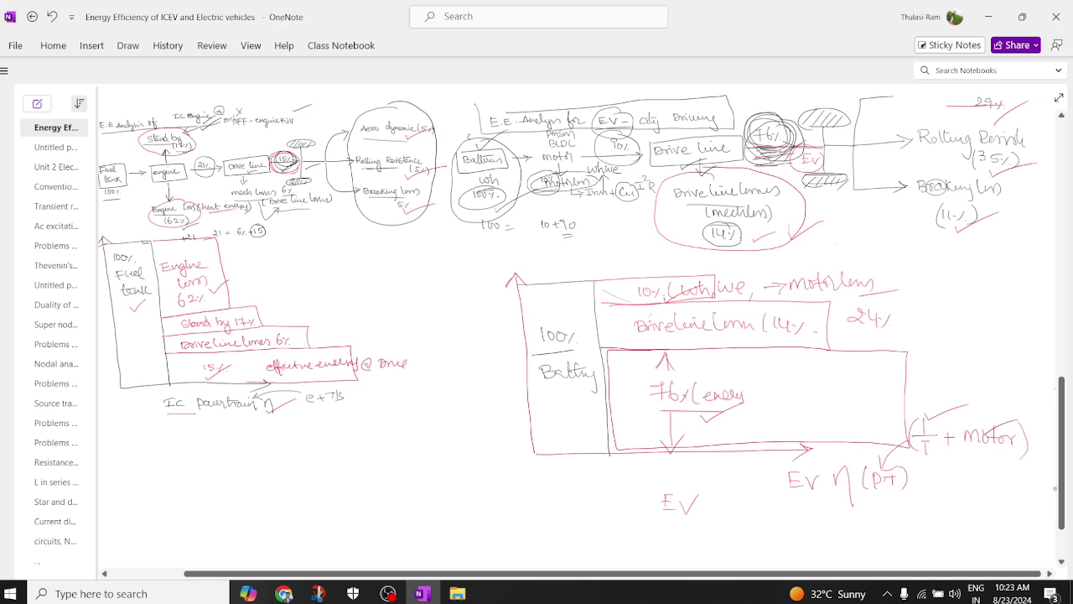
mouse_move(707, 366)
mouse_down()
mouse_move(677, 367)
mouse_move(691, 429)
mouse_move(778, 385)
mouse_move(705, 366)
mouse_up()
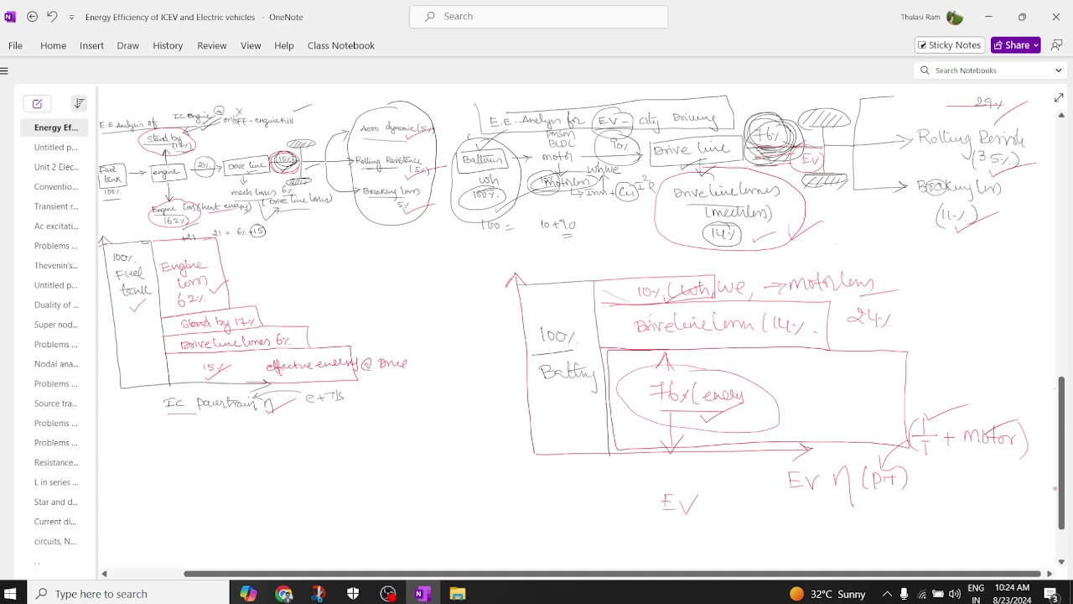
drag(691, 410, 742, 397)
mouse_move(220, 359)
mouse_down()
mouse_move(178, 367)
mouse_move(239, 385)
mouse_move(210, 360)
mouse_up()
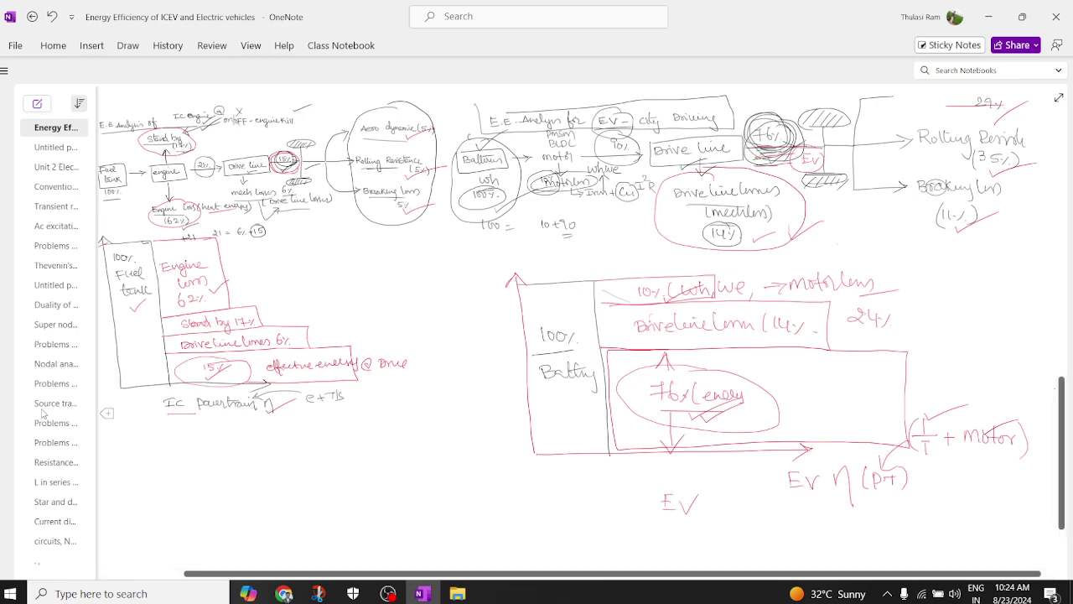
mouse_move(210, 428)
mouse_down()
mouse_move(211, 441)
mouse_move(255, 440)
mouse_up()
mouse_move(696, 488)
mouse_down()
mouse_move(653, 503)
mouse_move(709, 492)
mouse_up()
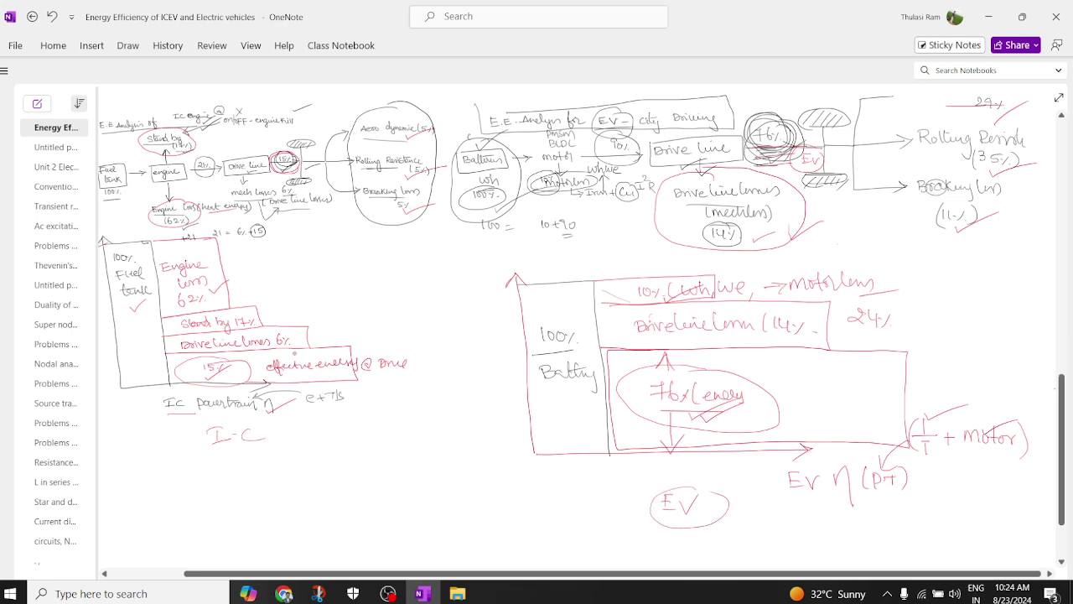